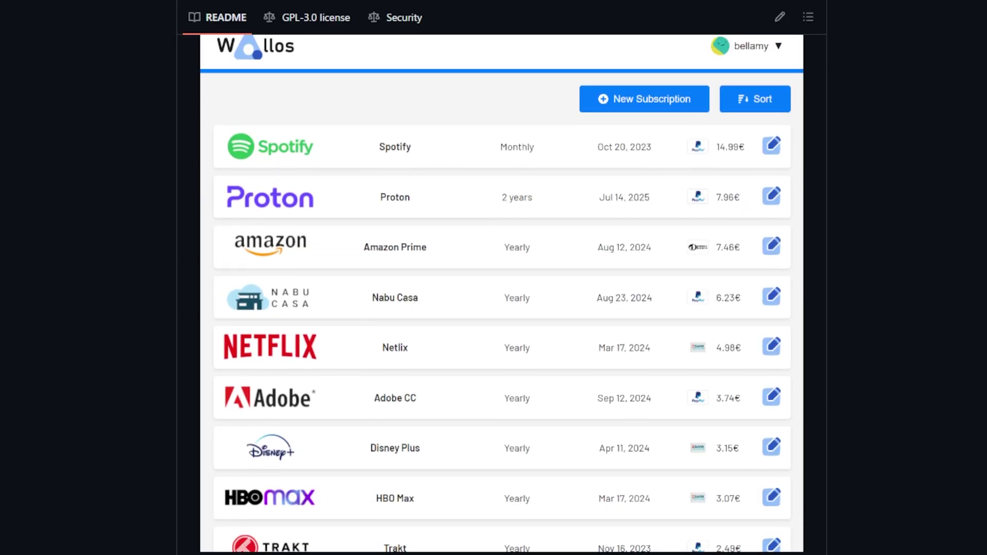
pyautogui.scroll(-5, 501, 293)
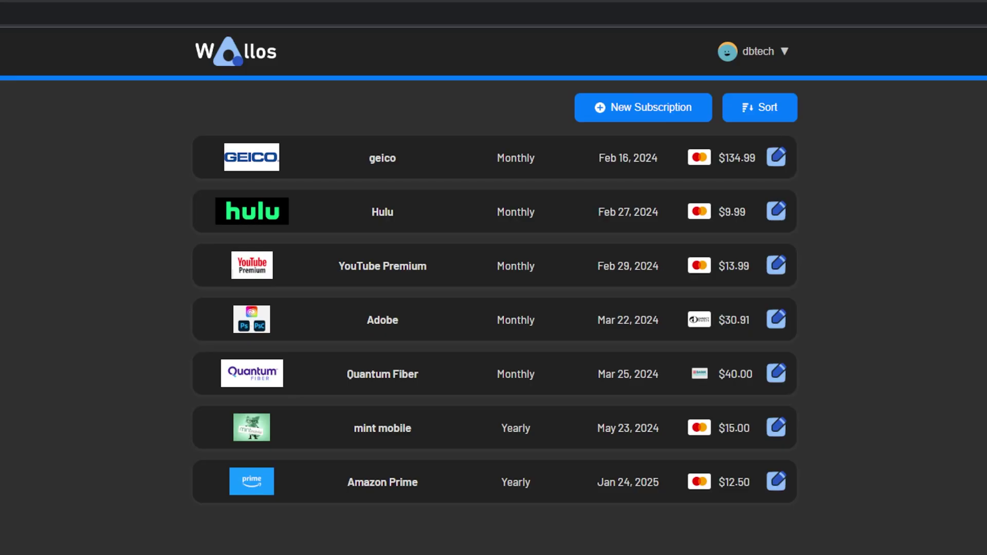
# Expand the geico, Hulu, YouTube Premium and Adobe subscription rows to view their details.
pyautogui.click(385, 167)
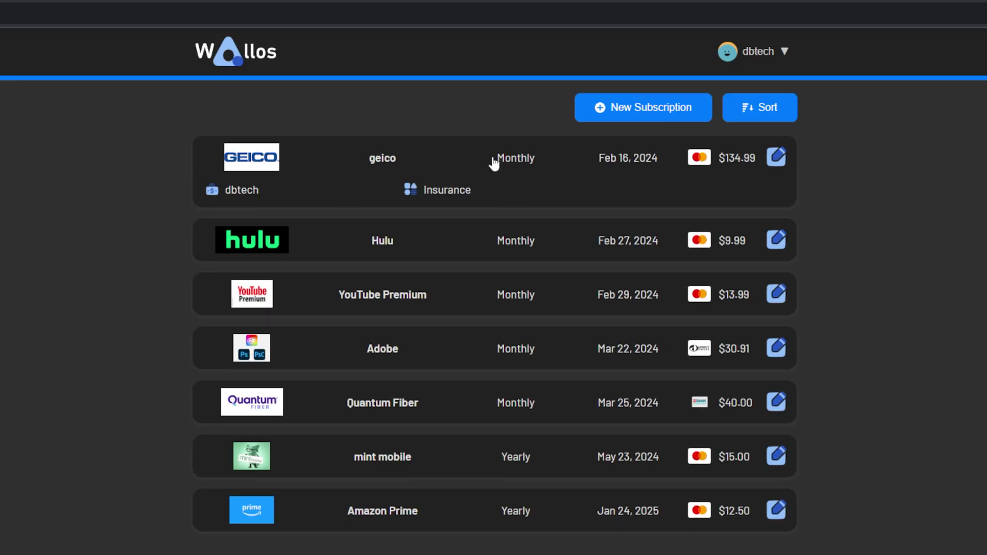
pyautogui.click(590, 242)
pyautogui.click(565, 326)
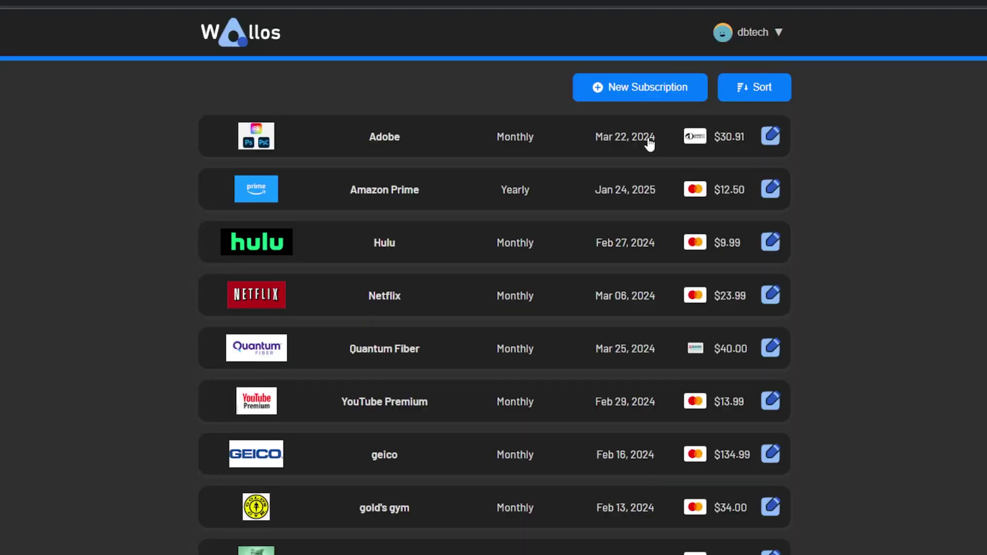
pyautogui.click(570, 139)
pyautogui.click(562, 204)
# Try sorting by Last Added, Next Payment, Category and Payment Method, ending grouped by Member.
pyautogui.click(755, 97)
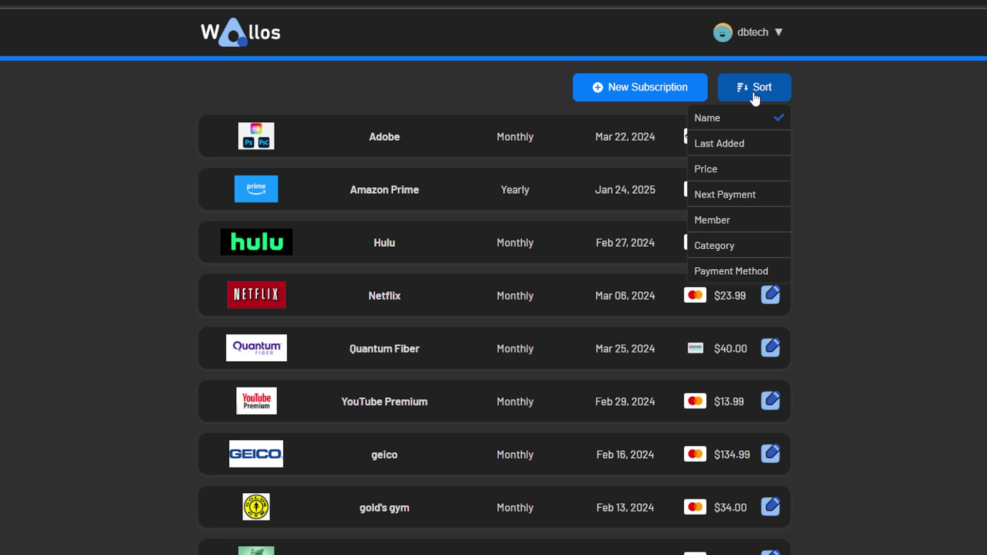
pyautogui.click(748, 143)
pyautogui.click(756, 92)
pyautogui.click(743, 195)
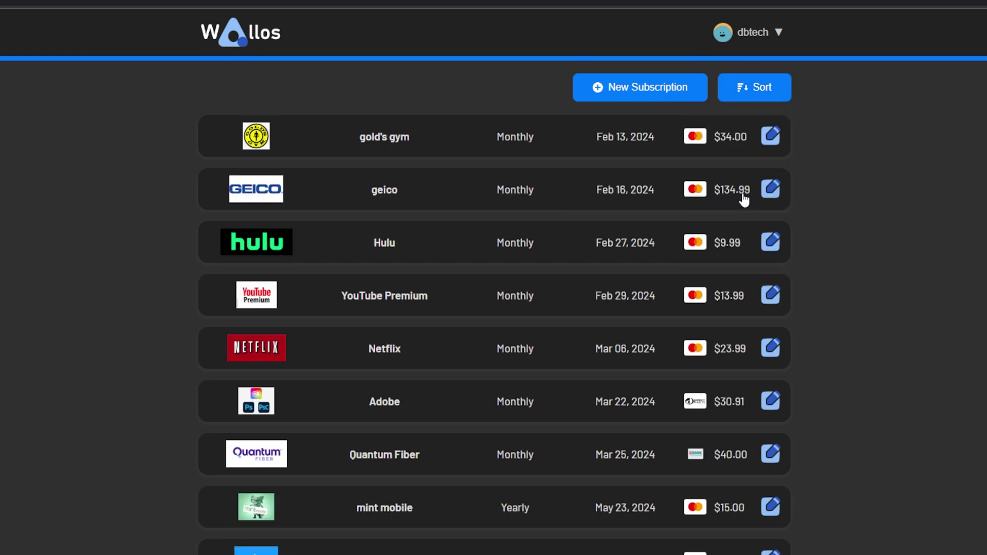
pyautogui.click(748, 101)
pyautogui.click(730, 245)
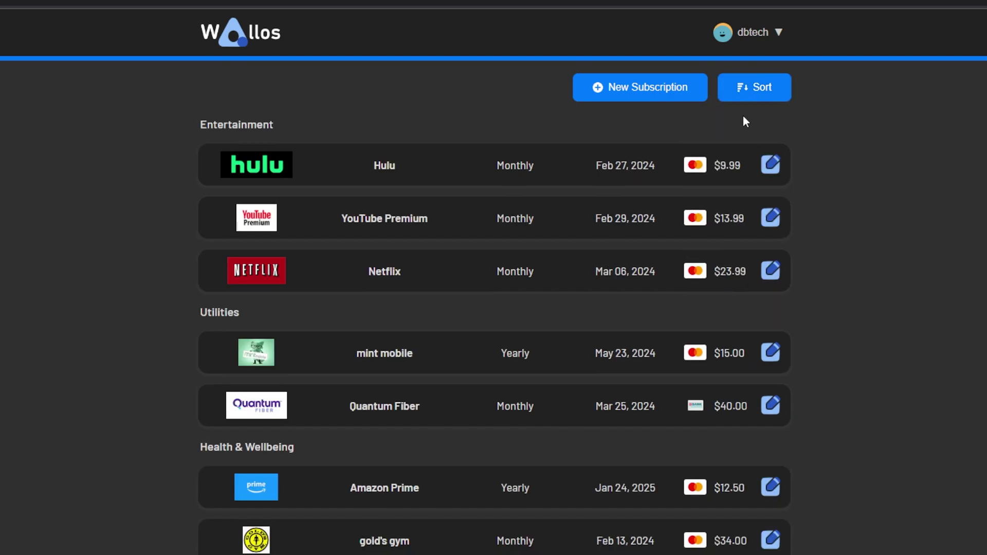
pyautogui.click(747, 89)
pyautogui.click(730, 271)
pyautogui.click(754, 87)
pyautogui.click(712, 220)
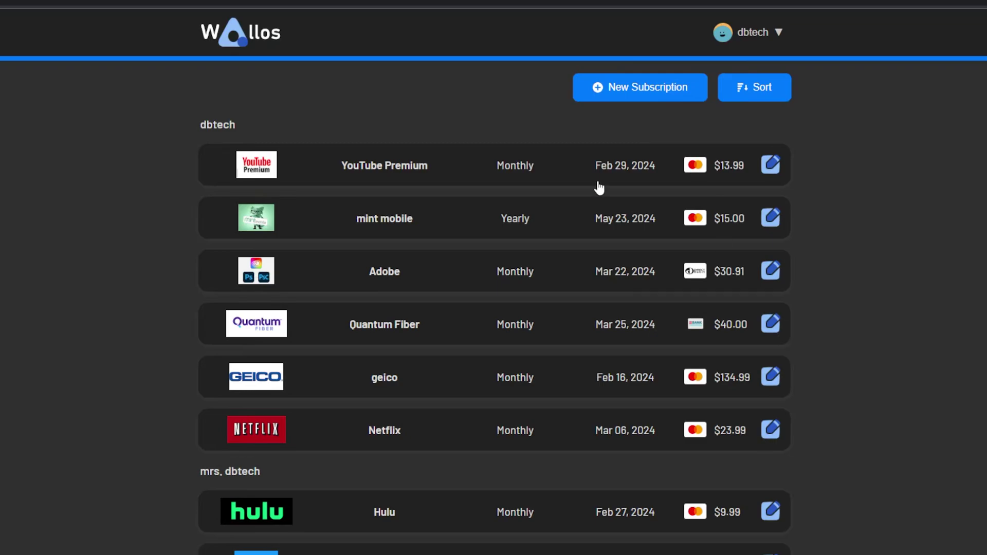
# Start a new subscription and give it the green-circle Spotify logo from a web search.
pyautogui.click(626, 84)
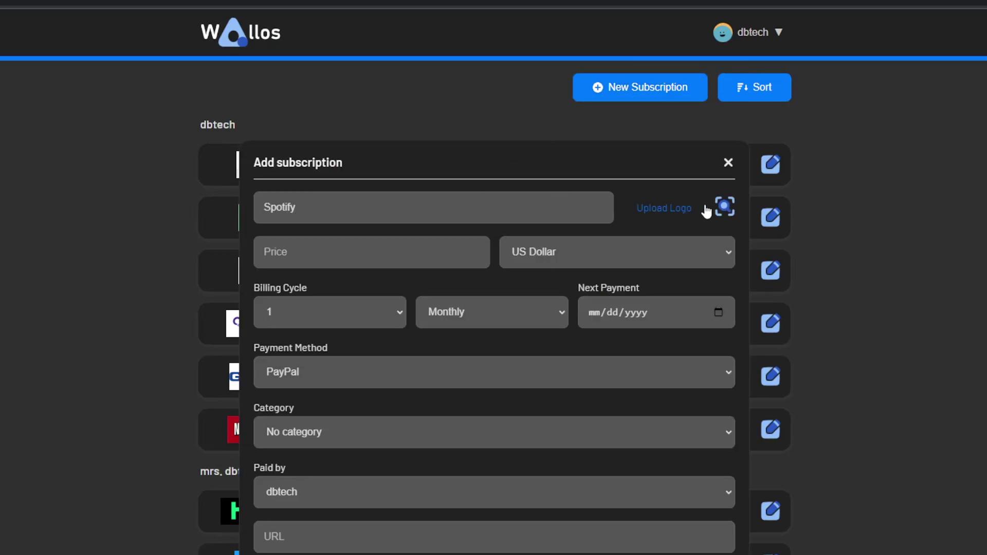
pyautogui.click(663, 209)
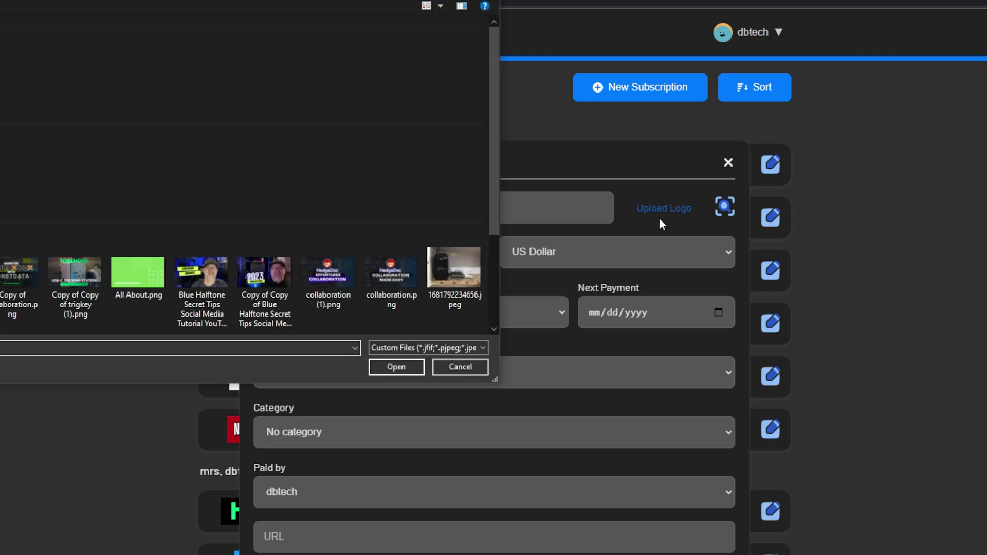
pyautogui.click(462, 365)
pyautogui.click(724, 207)
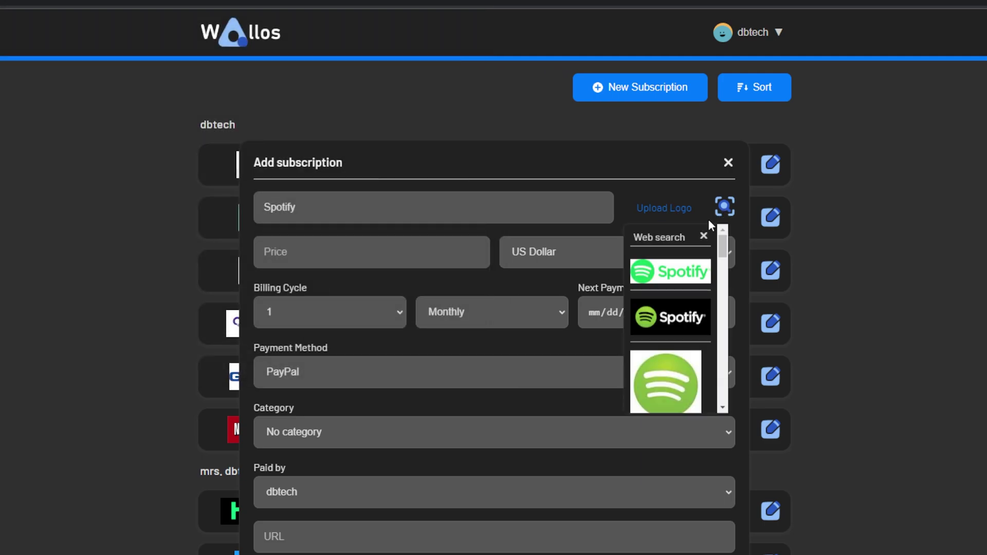
pyautogui.click(668, 355)
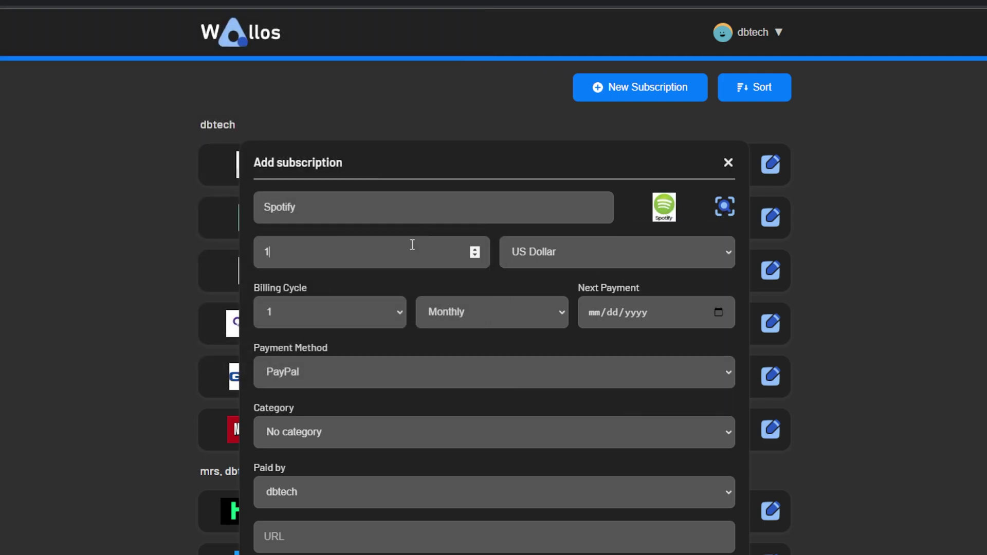
# Keep billing Monthly, set the next payment date in early March, and view payment methods.
pyautogui.click(389, 321)
pyautogui.click(441, 324)
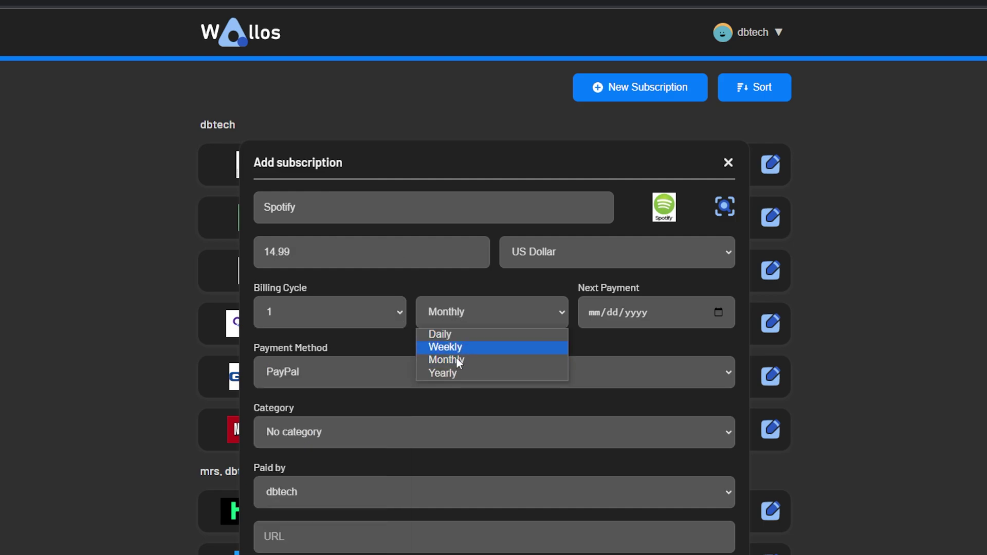
pyautogui.click(484, 315)
pyautogui.click(720, 320)
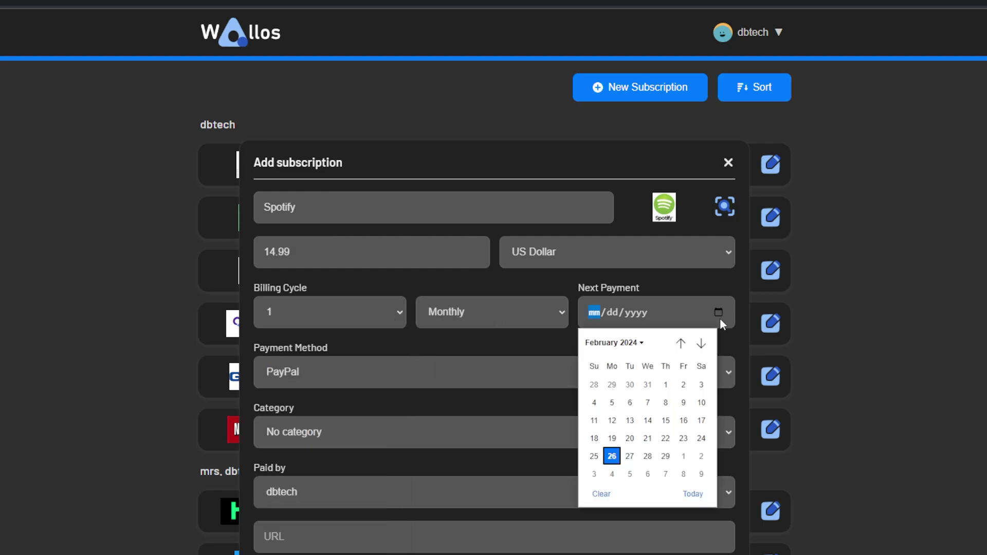
pyautogui.click(647, 474)
pyautogui.click(344, 373)
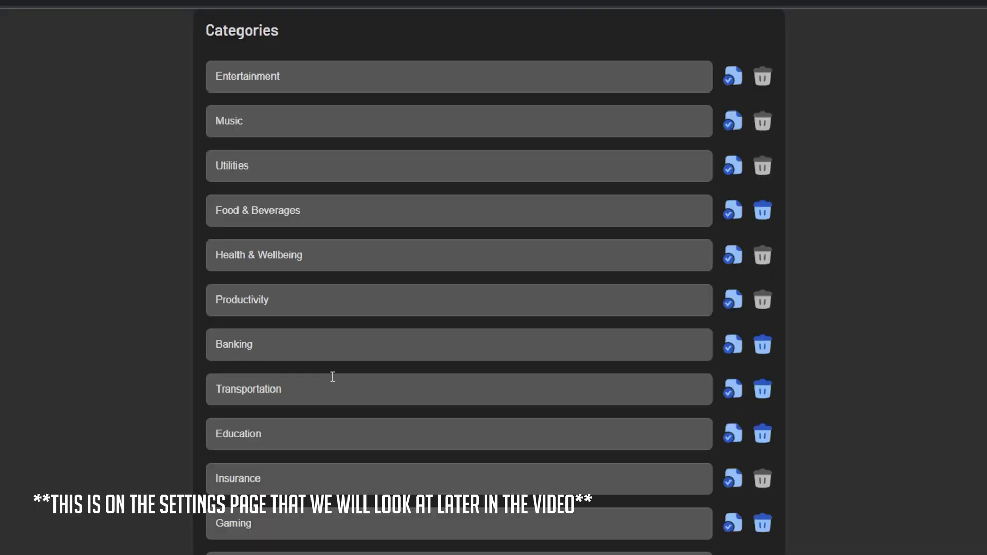
# Delete the 'Category' and 'My Groceries' categories in Settings.
pyautogui.scroll(-6, 730, 398)
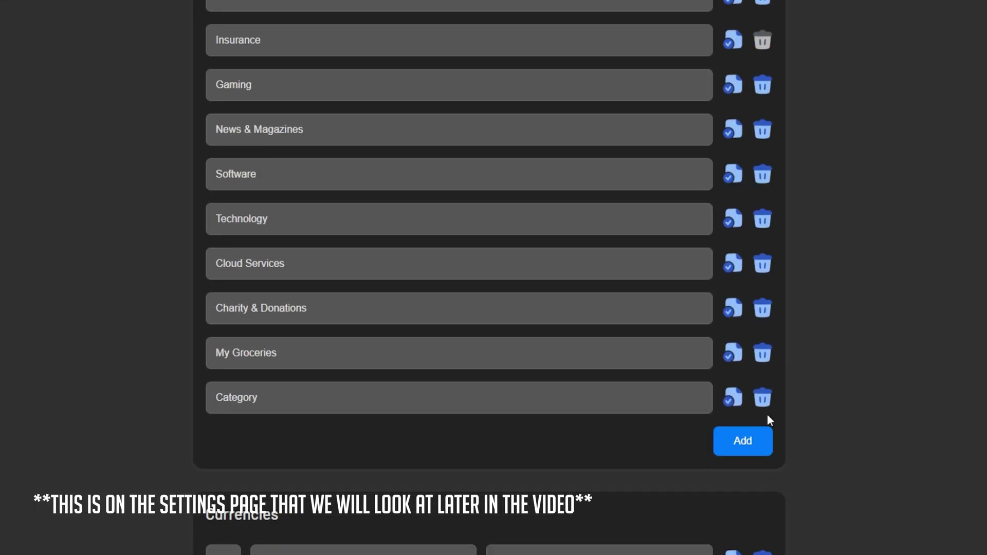
pyautogui.click(763, 401)
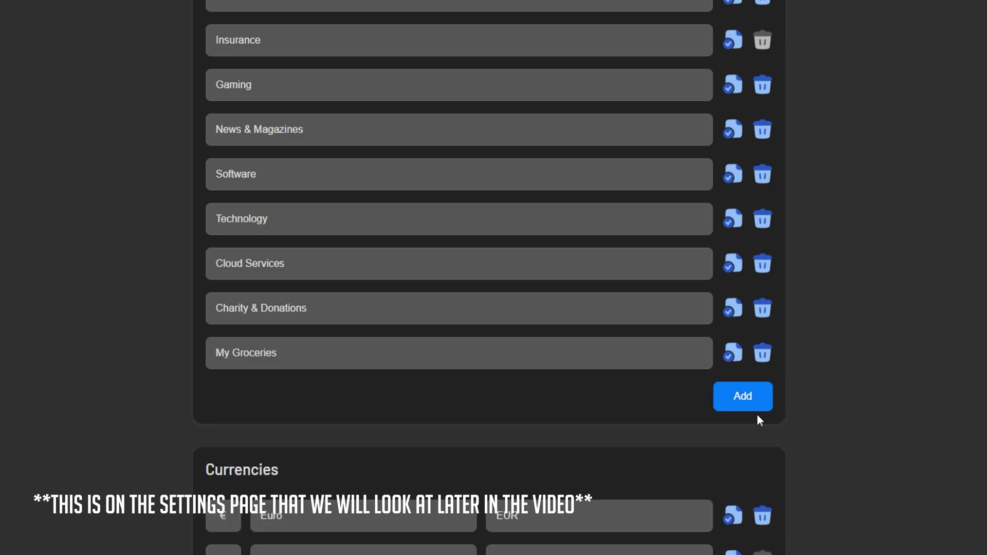
pyautogui.click(761, 357)
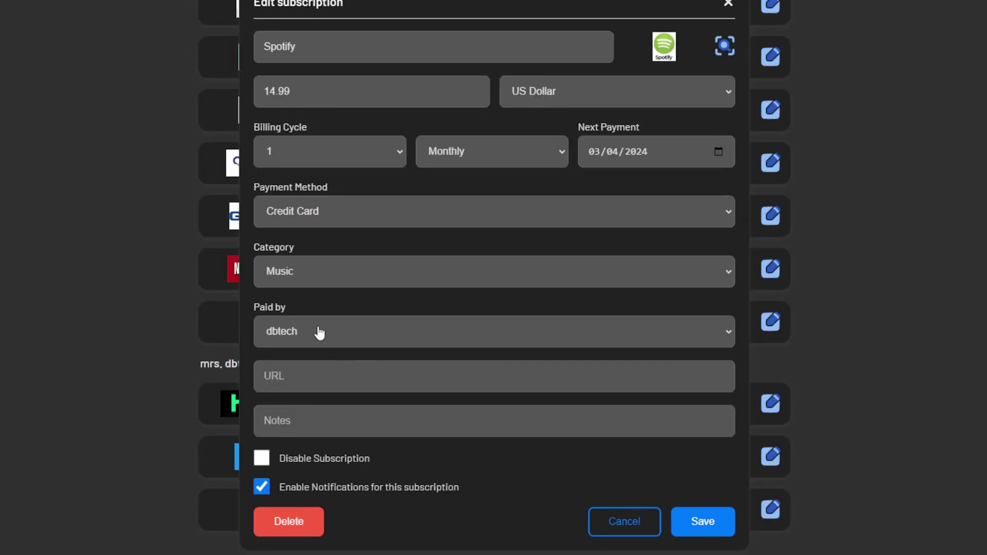
# Choose the paying household member and keep notifications enabled for the Spotify subscription.
pyautogui.click(310, 333)
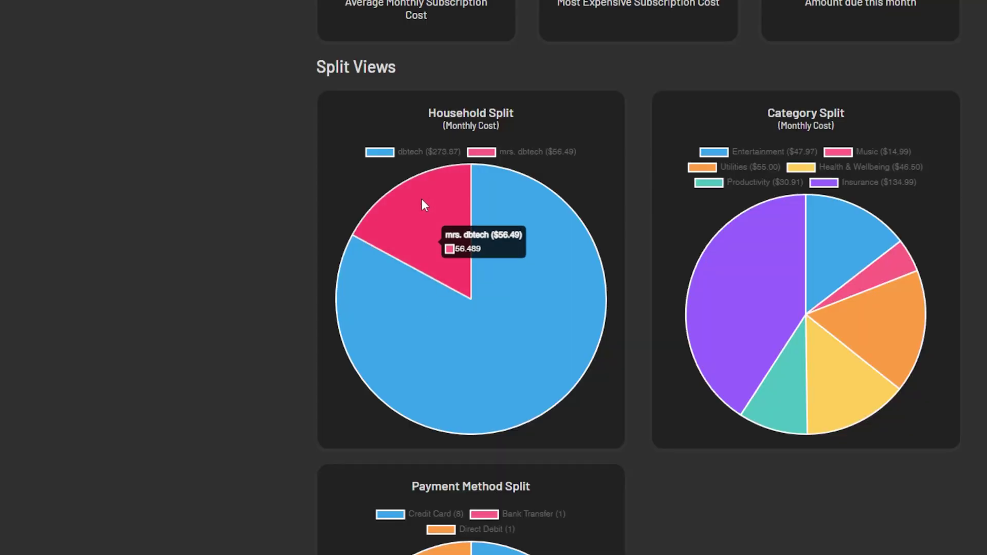
pyautogui.moveTo(435, 213)
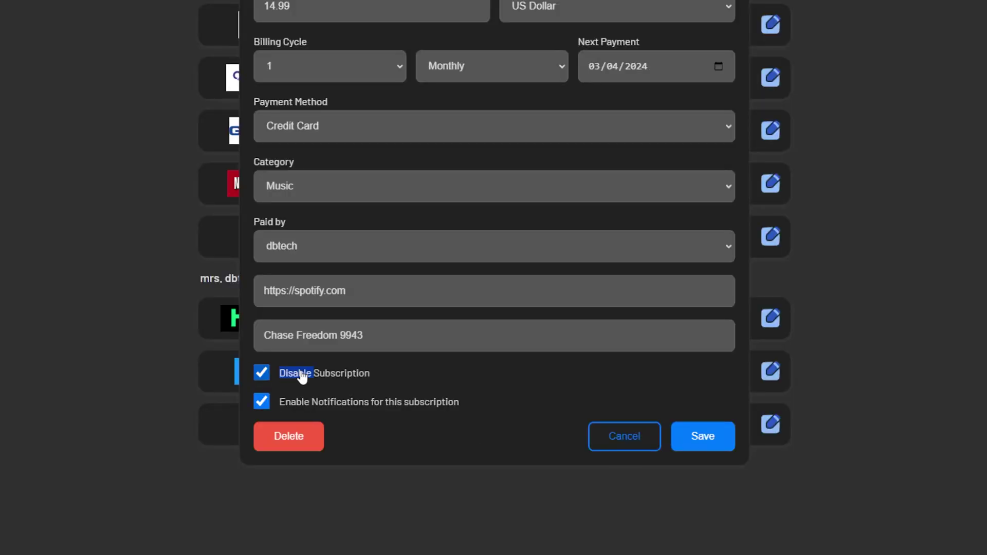
pyautogui.tripleClick(302, 407)
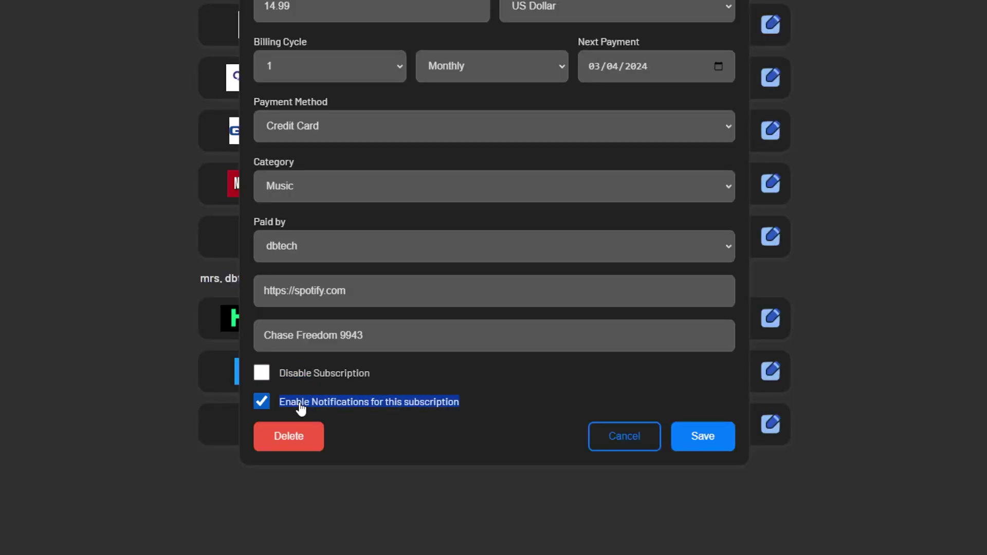
pyautogui.click(427, 430)
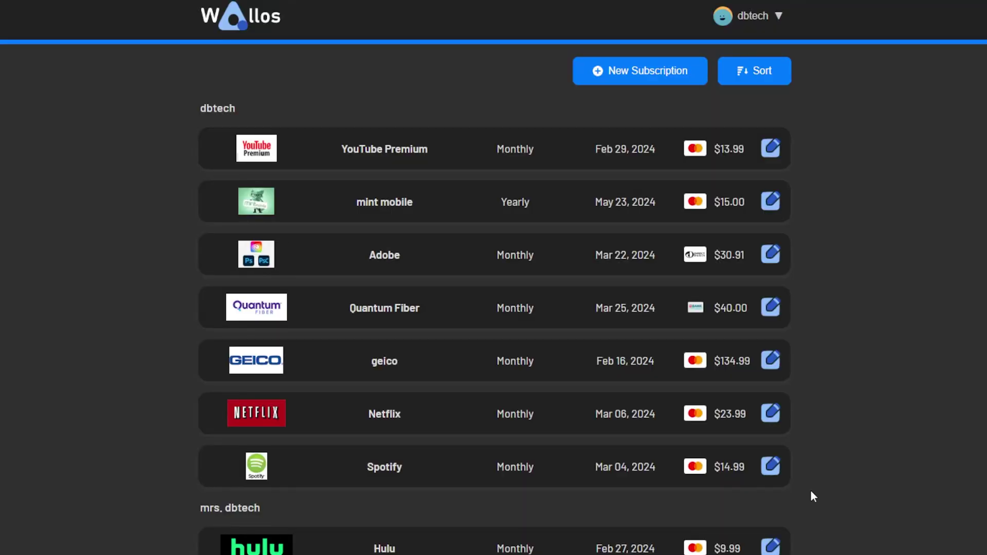
# Inspect YouTube Premium, mint mobile, Adobe and geico details, and cancel out of YouTube Premium's edit form.
pyautogui.click(465, 156)
pyautogui.click(465, 156)
pyautogui.click(434, 205)
pyautogui.click(417, 320)
pyautogui.click(415, 483)
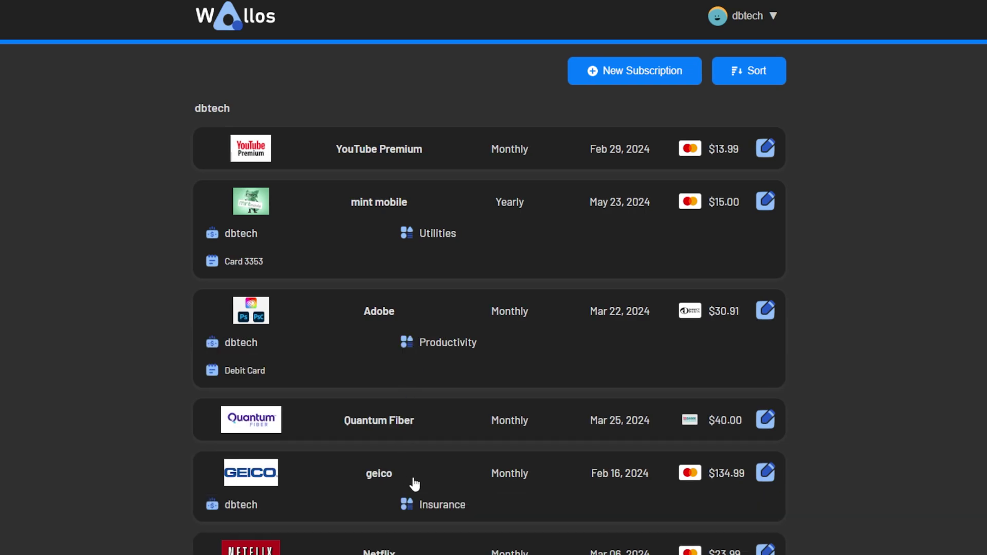
pyautogui.click(766, 154)
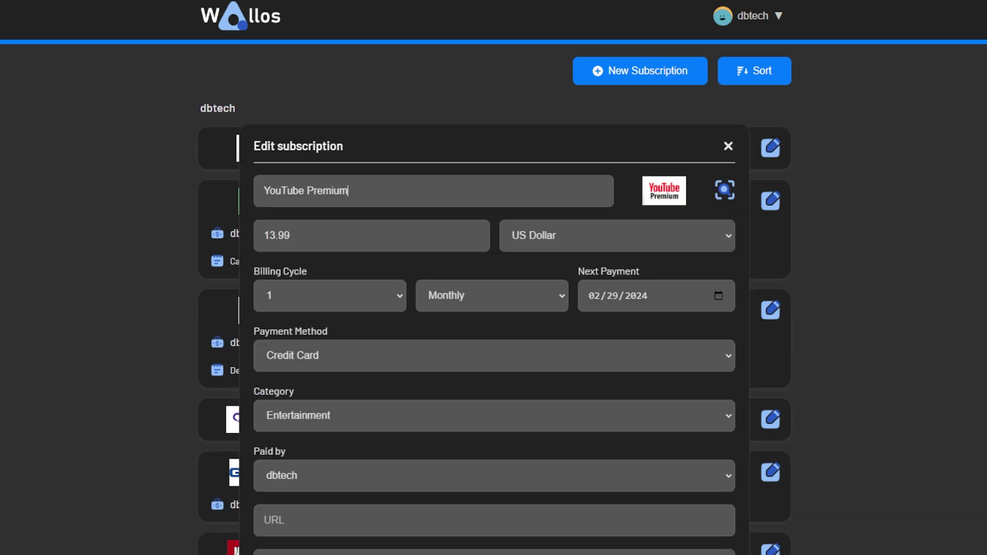
pyautogui.press('Escape')
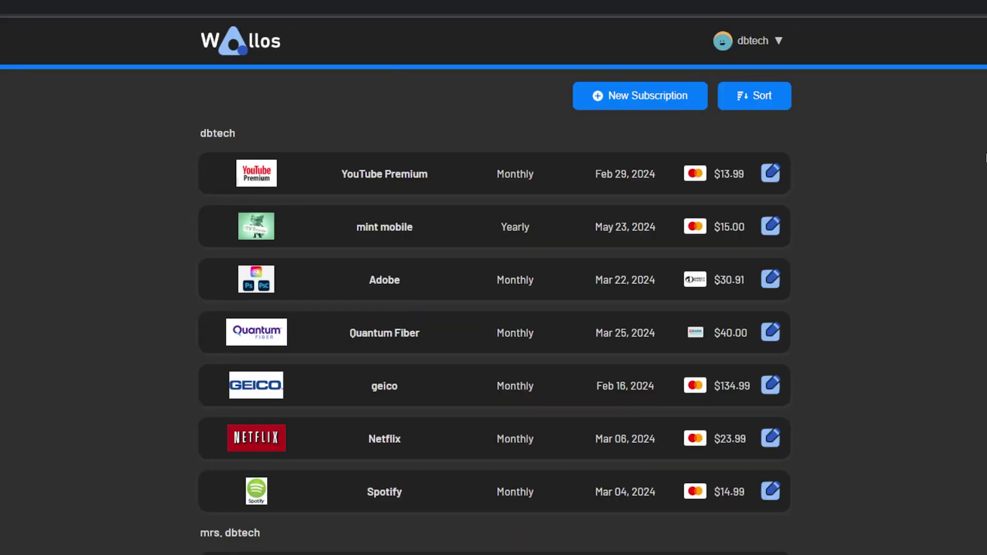
pyautogui.click(775, 40)
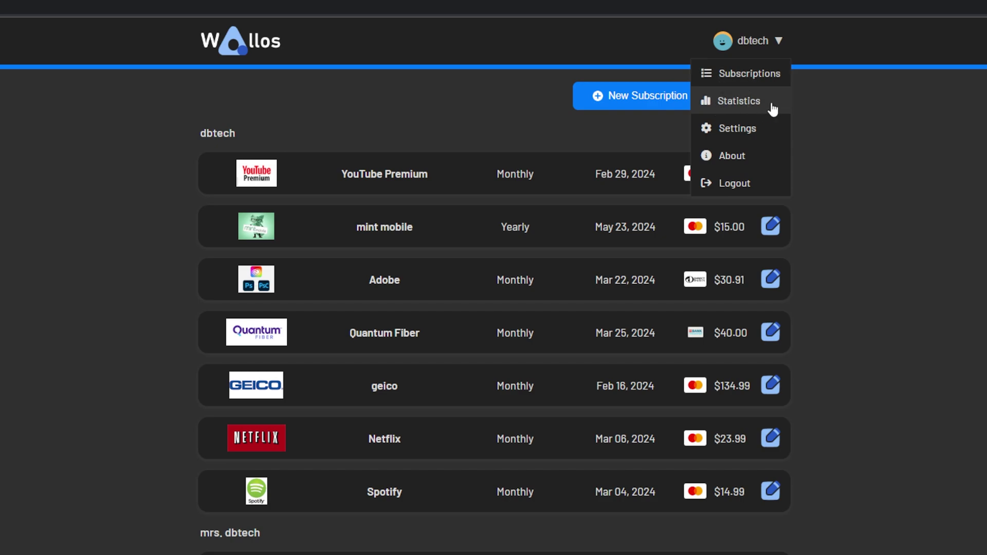
# Open Statistics and inspect its pie charts: 10 subscriptions, $330.36 monthly, $3,964.31 yearly.
pyautogui.click(739, 101)
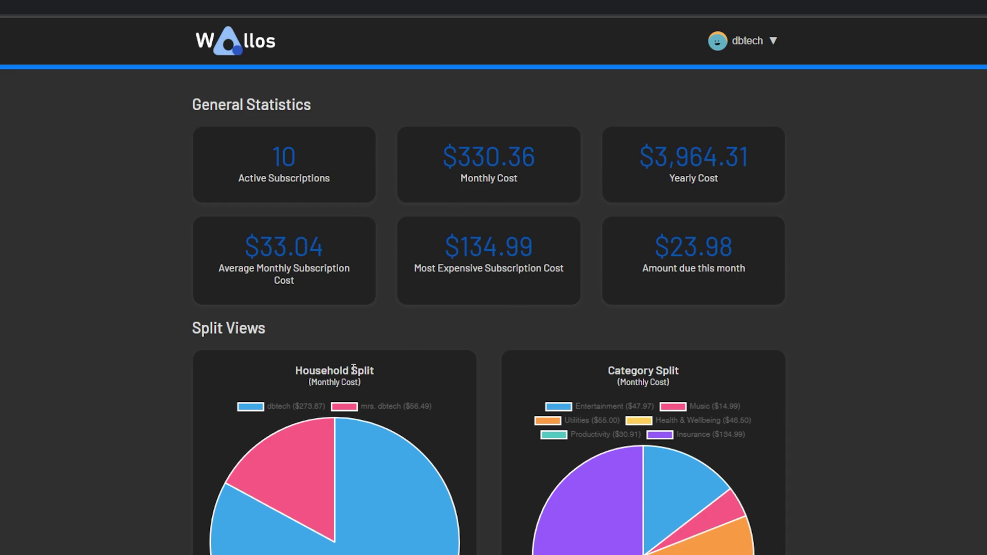
pyautogui.moveTo(285, 463)
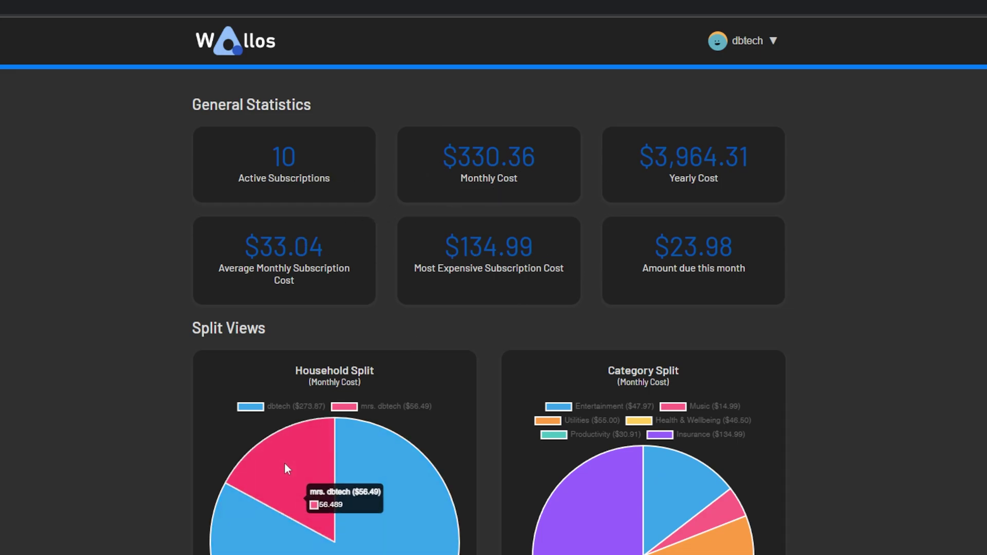
pyautogui.scroll(-7, 277, 437)
pyautogui.moveTo(287, 485)
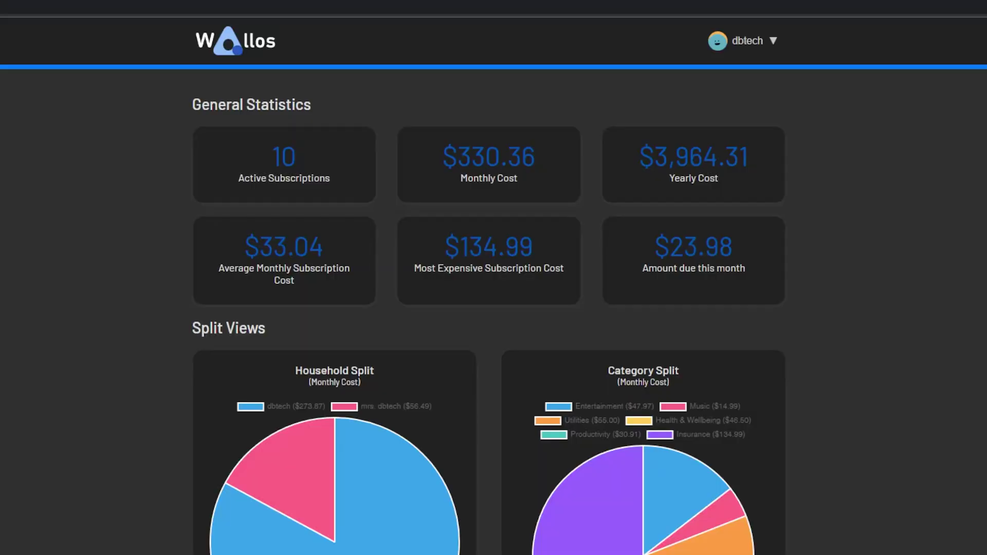
# In Settings, keep US Dollar and English, and add a blank household member row.
pyautogui.click(745, 40)
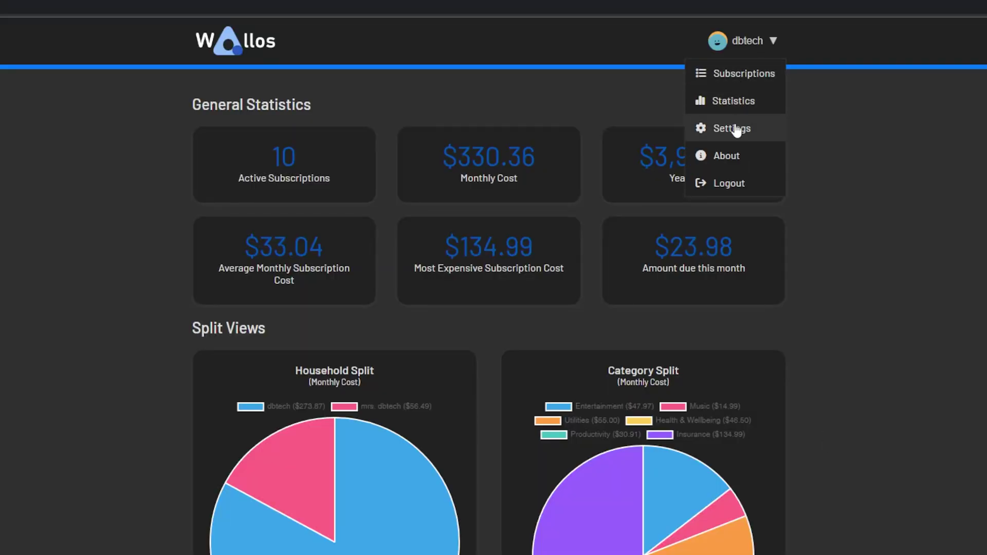
pyautogui.click(736, 132)
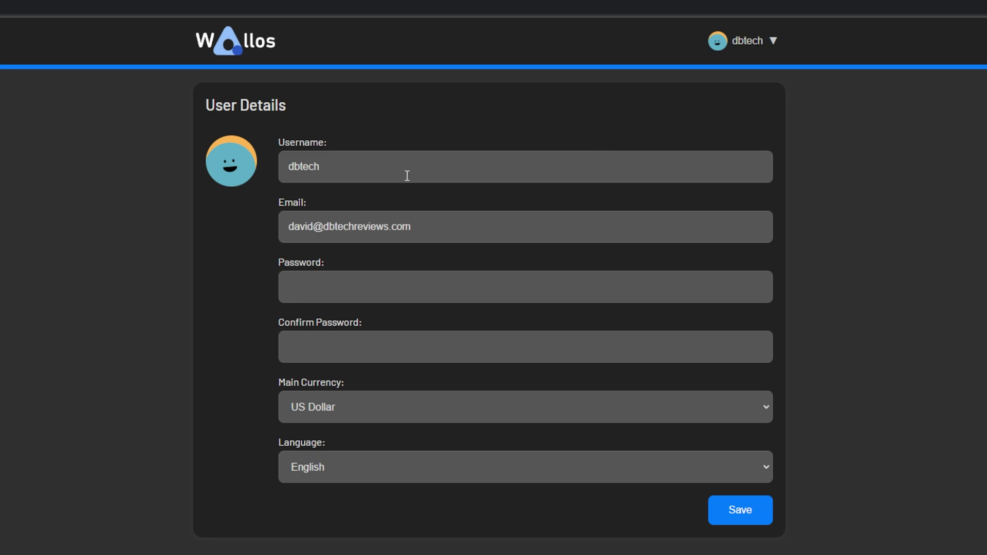
pyautogui.click(344, 417)
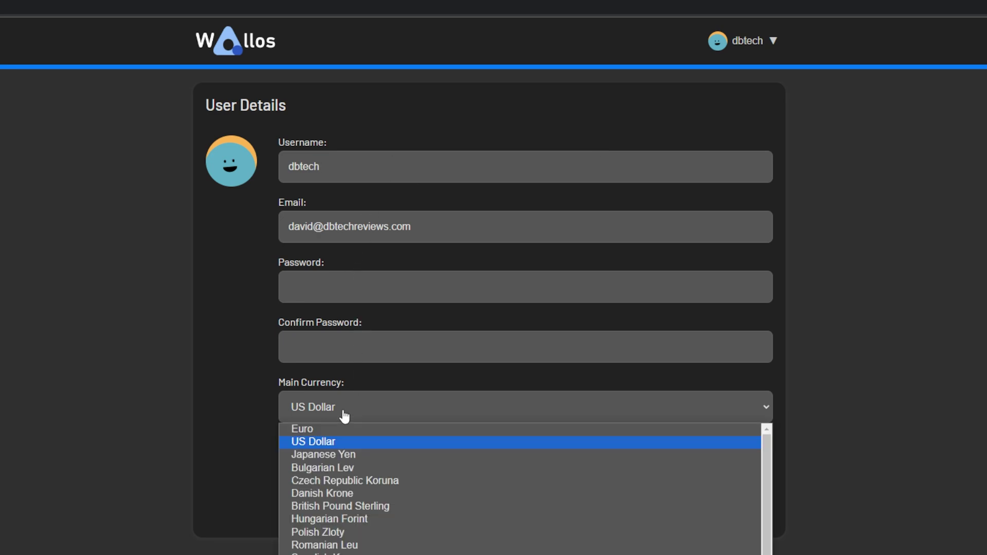
pyautogui.click(342, 413)
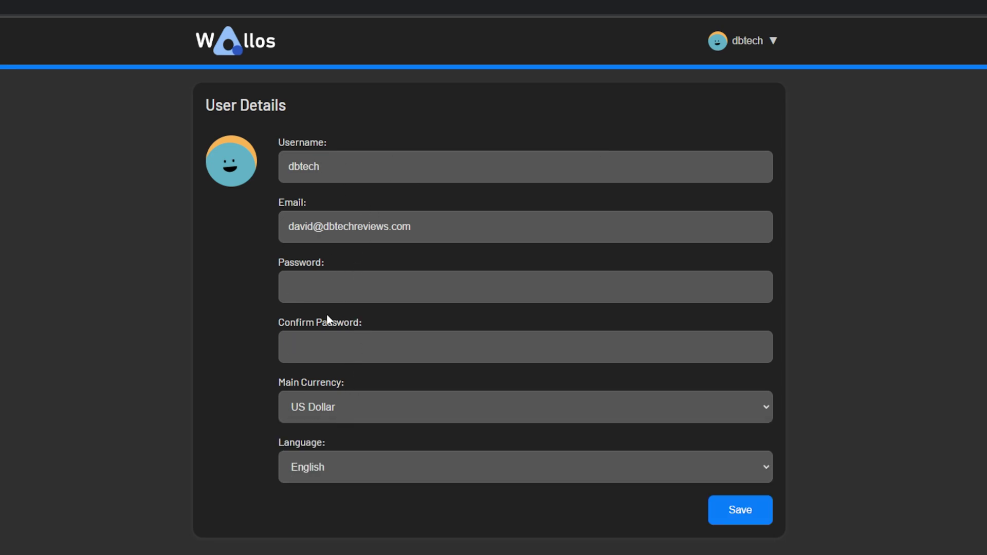
pyautogui.click(344, 467)
pyautogui.click(348, 488)
pyautogui.scroll(-5, 426, 353)
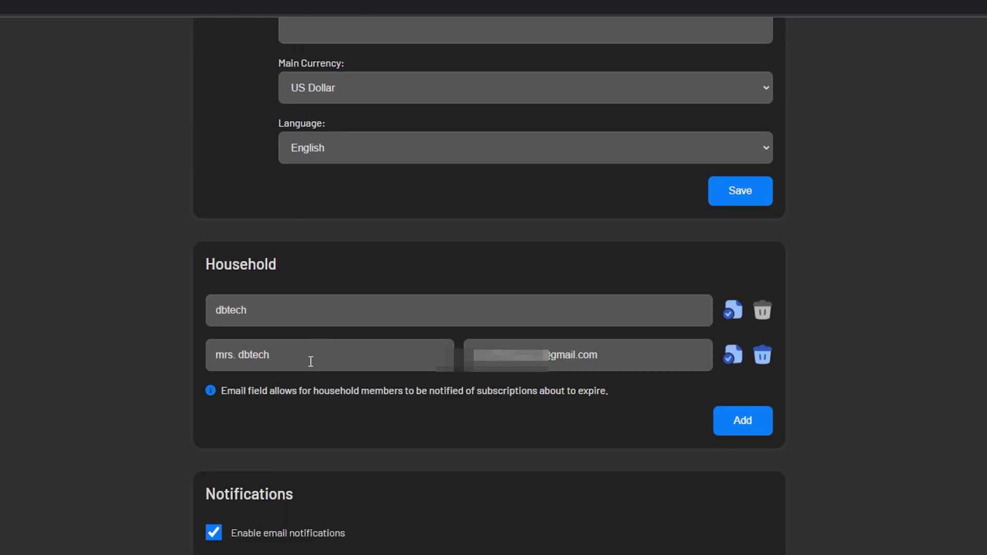
pyautogui.click(720, 426)
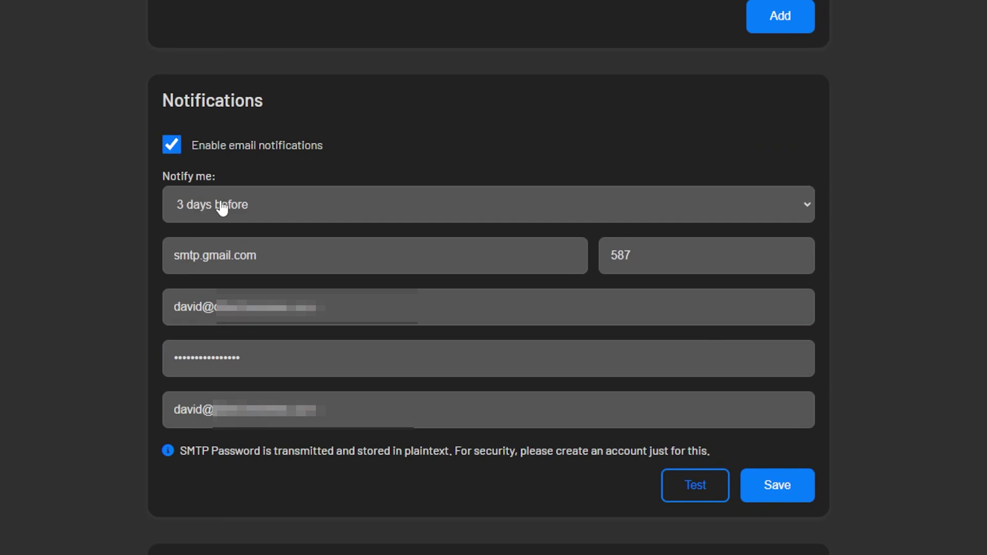
# Set notifications to 4 days before and review the smtp.gmail.com server on port 587.
pyautogui.click(222, 208)
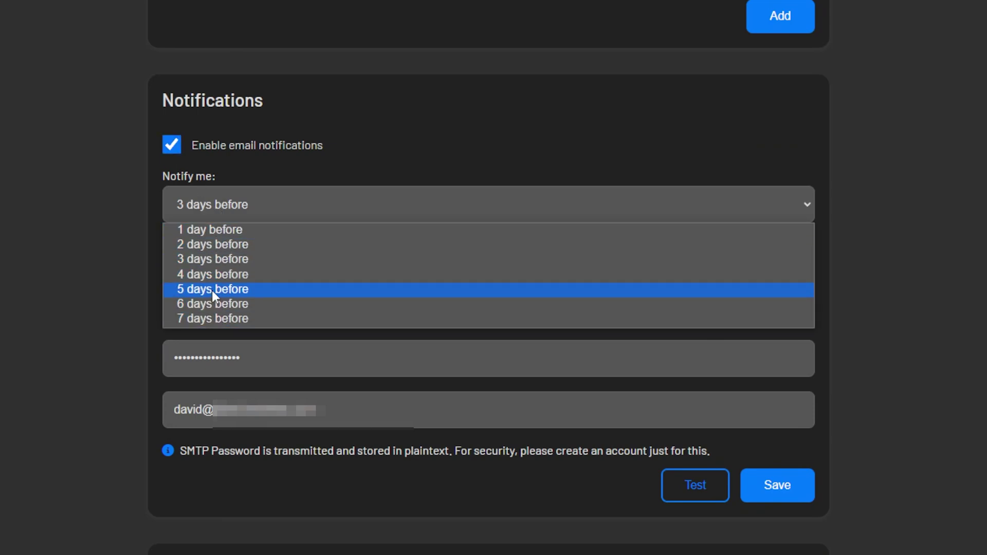
pyautogui.click(204, 274)
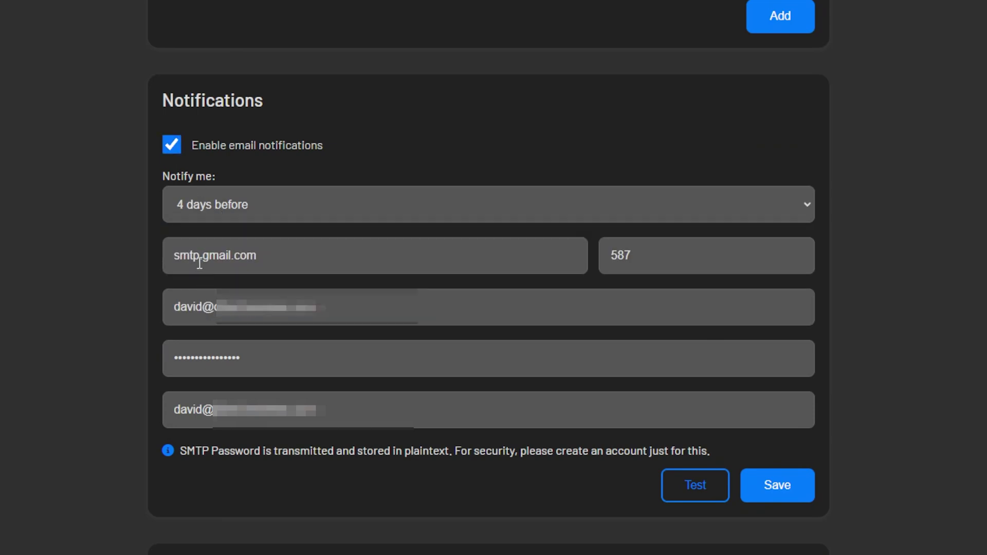
pyautogui.moveTo(183, 255); pyautogui.dragTo(427, 257)
pyautogui.click(604, 262)
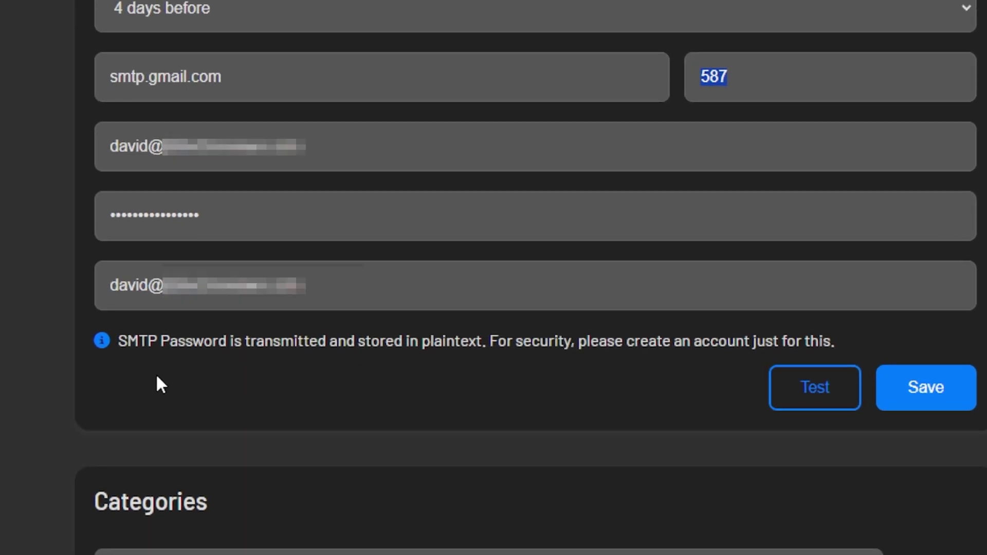
pyautogui.tripleClick(135, 338)
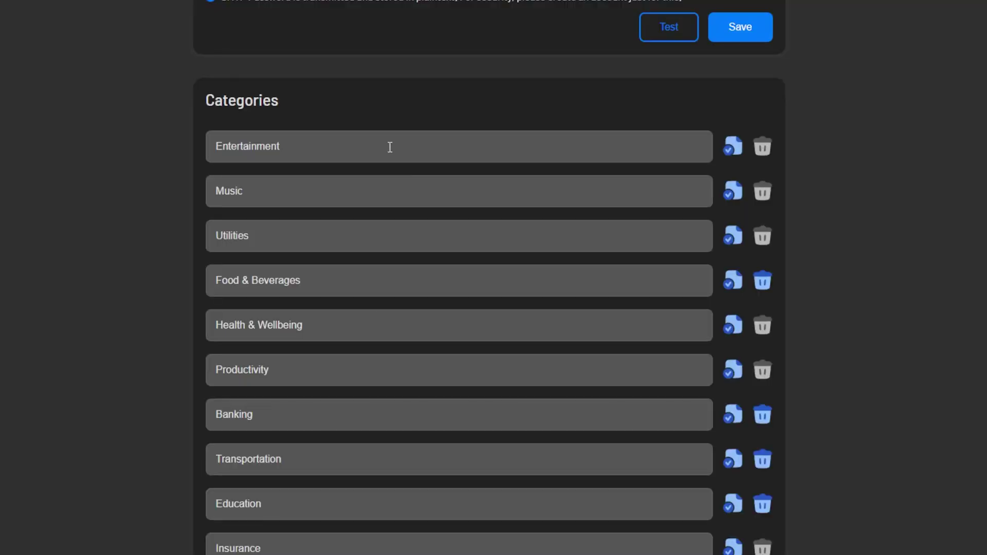
# Type 'new' into the new category's name, then delete the 'new stuff!!' category.
pyautogui.scroll(-5, 459, 23)
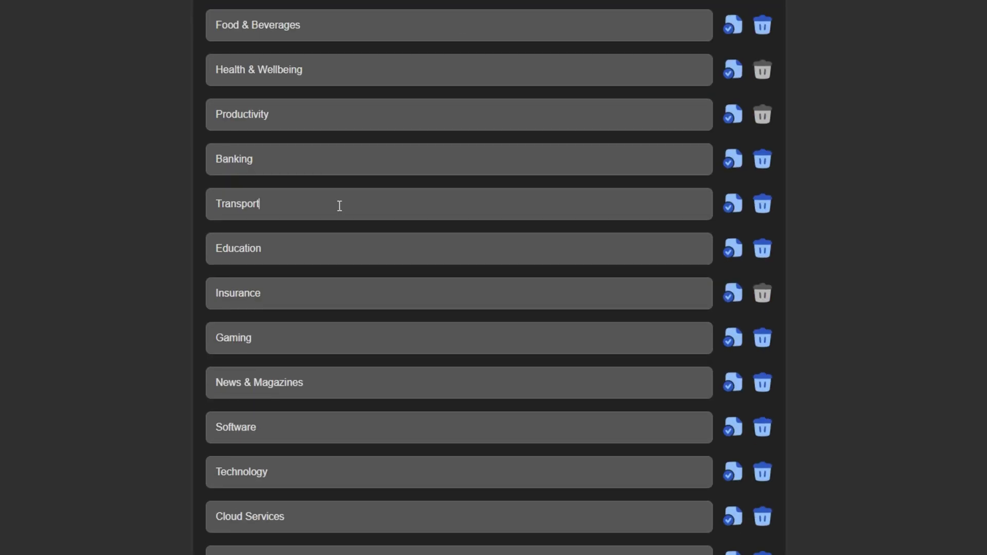
pyautogui.scroll(-3, 674, 546)
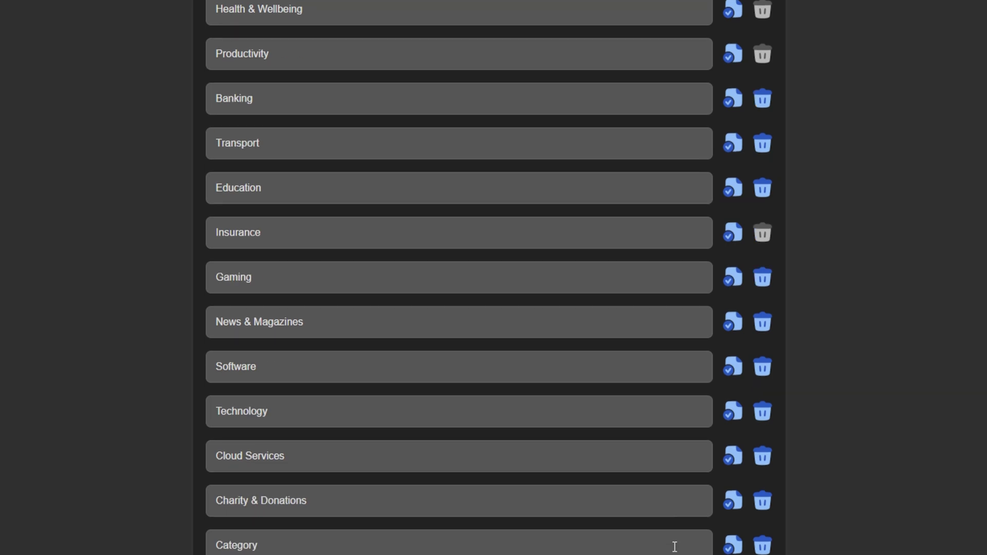
pyautogui.doubleClick(581, 472)
pyautogui.write('new')
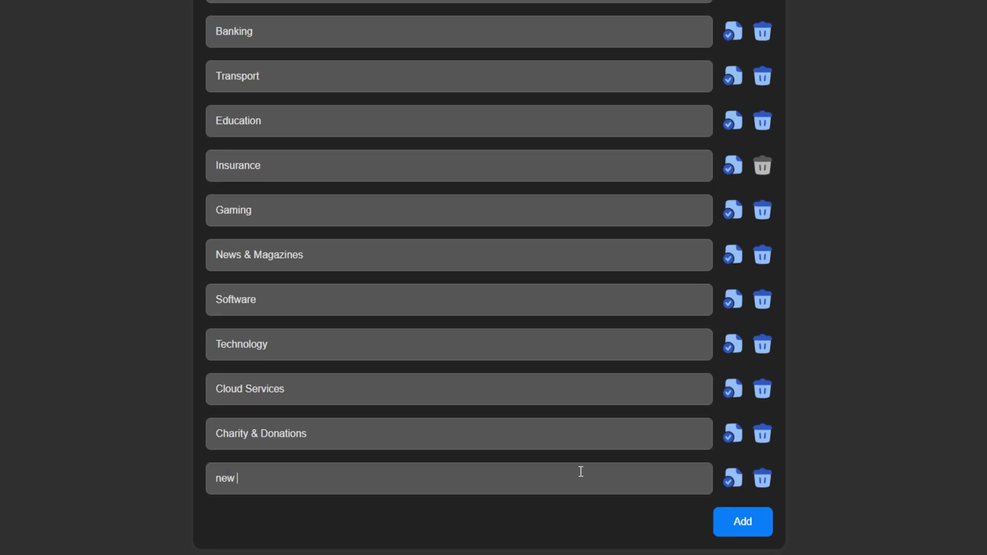
pyautogui.click(760, 479)
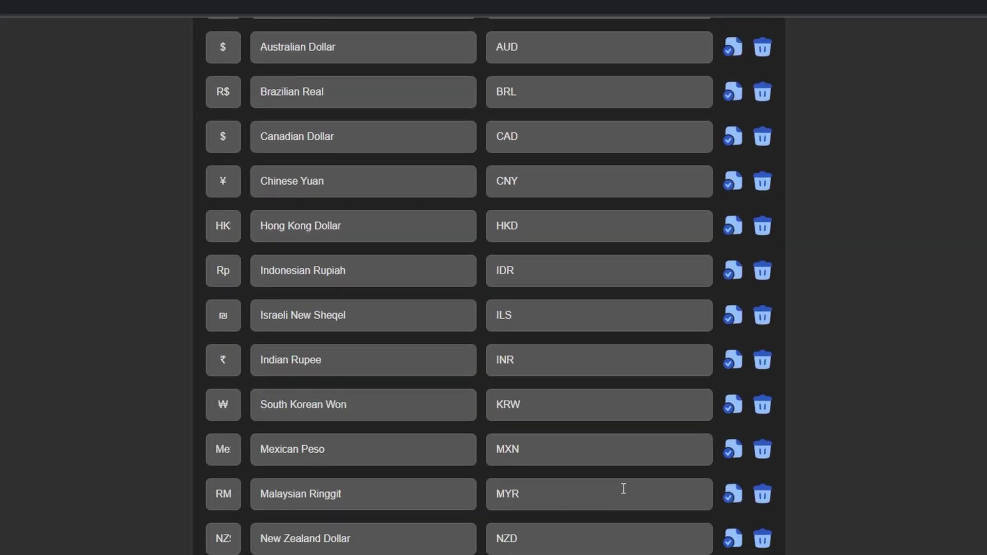
pyautogui.scroll(-1, 624, 487)
# Delete the Israeli New Sheqel currency.
pyautogui.scroll(3, 624, 483)
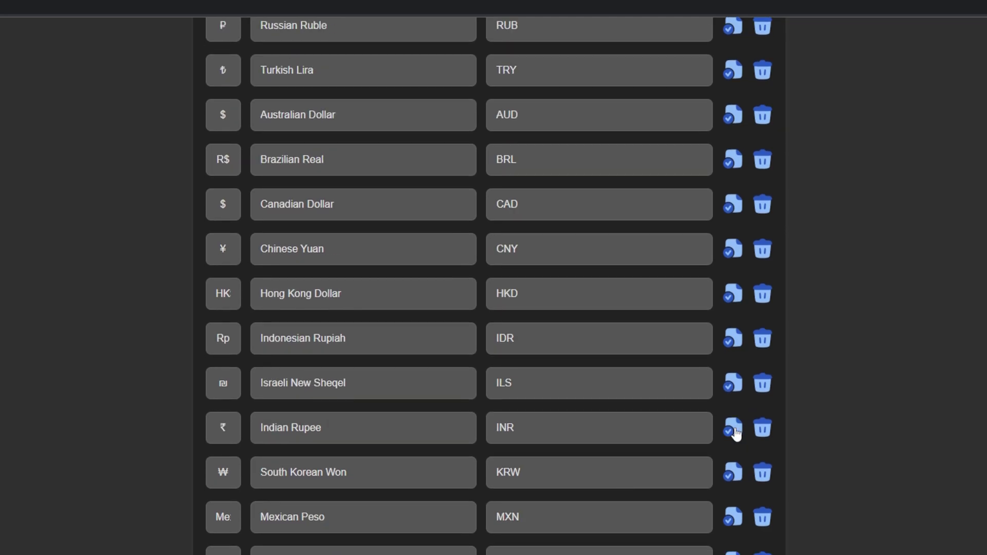
pyautogui.click(763, 383)
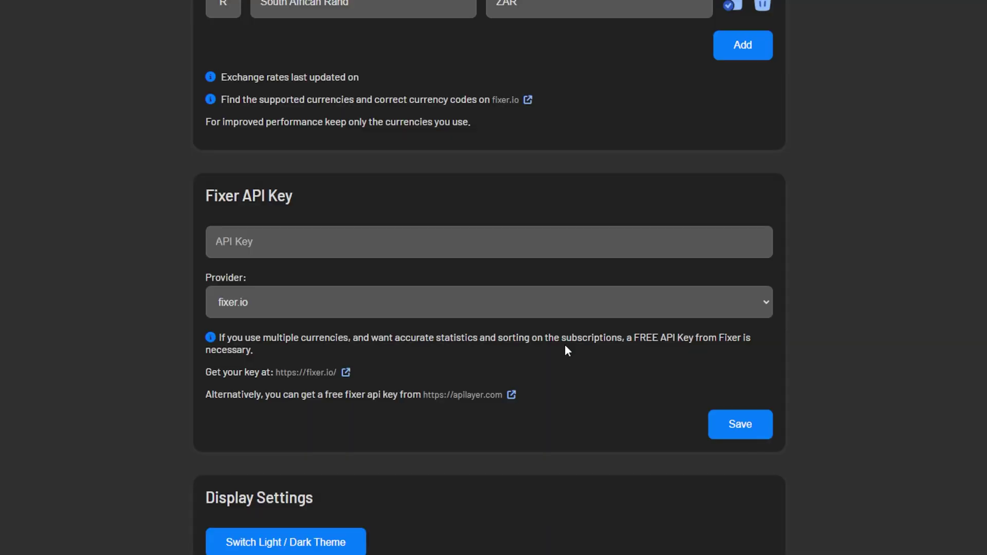
# Switch the exchange-rate provider to apilayer.com and back to fixer.io.
pyautogui.click(355, 306)
pyautogui.click(287, 337)
pyautogui.click(290, 309)
pyautogui.click(280, 323)
# Switch the page to the light theme and back to dark.
pyautogui.scroll(-5, 280, 325)
pyautogui.click(287, 263)
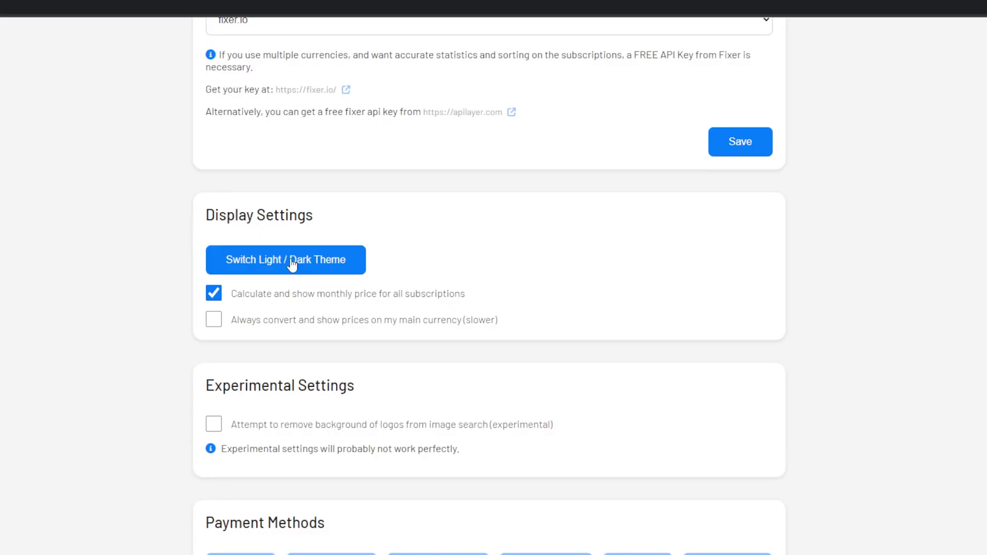
pyautogui.click(291, 264)
# Leave monthly price calculation on and main-currency conversion off, then view the exported JSON file.
pyautogui.click(289, 265)
pyautogui.click(289, 265)
pyautogui.doubleClick(261, 296)
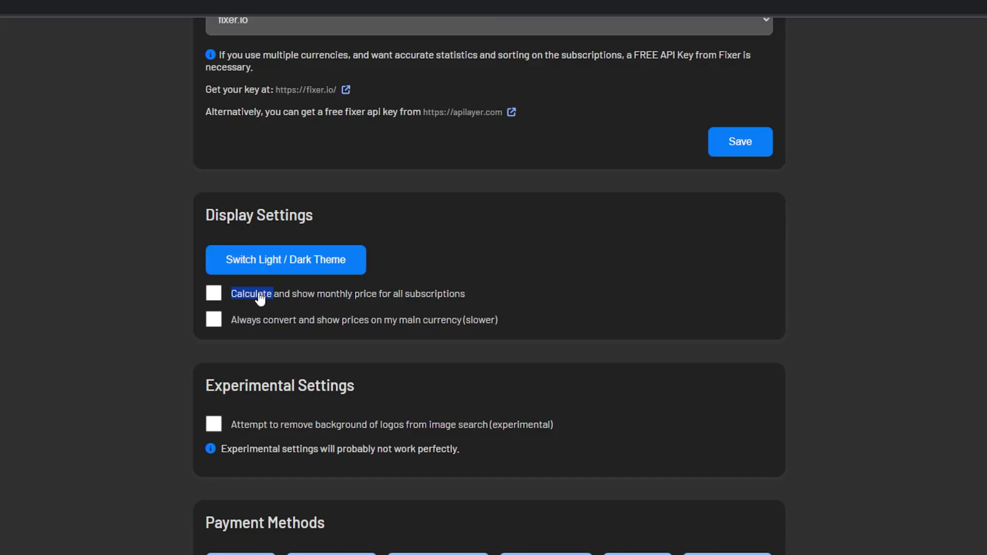
pyautogui.click(260, 296)
pyautogui.click(253, 322)
pyautogui.click(260, 299)
pyautogui.click(262, 300)
pyautogui.click(260, 297)
pyautogui.click(254, 294)
pyautogui.click(257, 321)
pyautogui.click(252, 297)
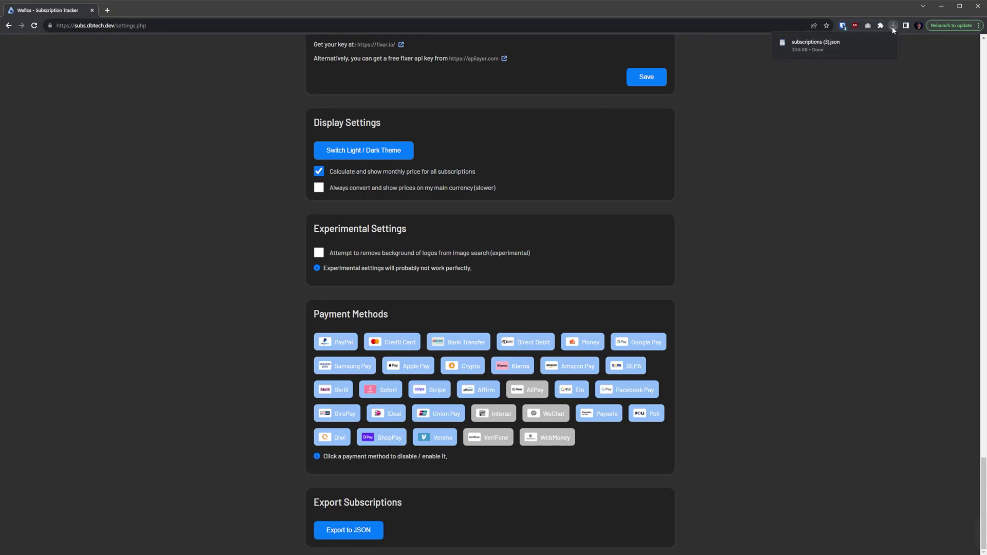
pyautogui.click(812, 42)
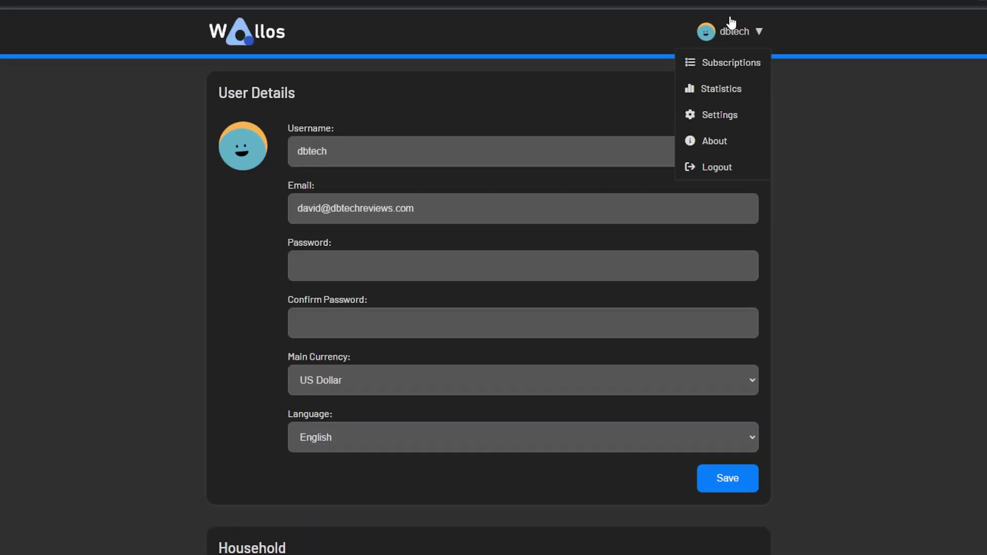
# Check the installed version, Wallos v1.7.0, on the About and Credits page.
pyautogui.click(718, 147)
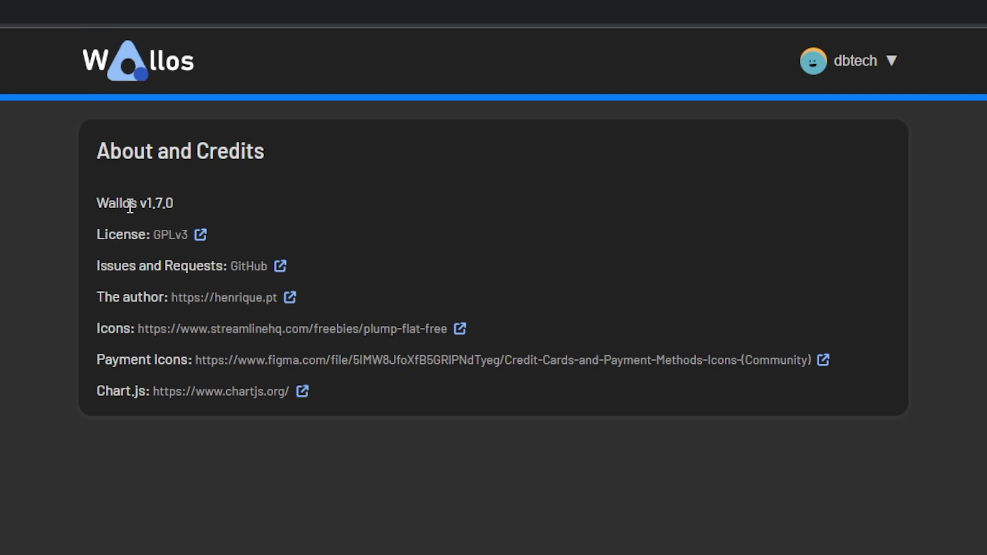
pyautogui.tripleClick(130, 206)
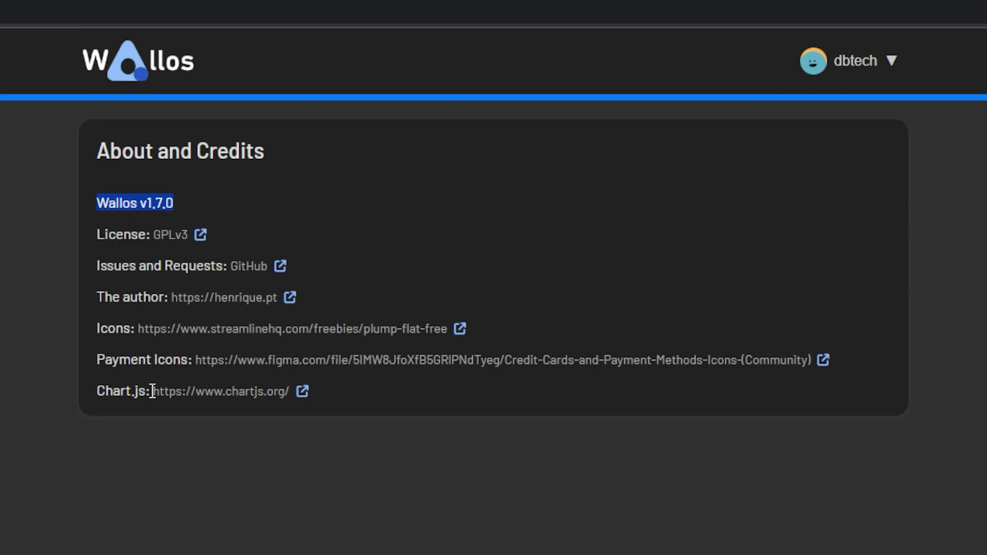
pyautogui.click(451, 413)
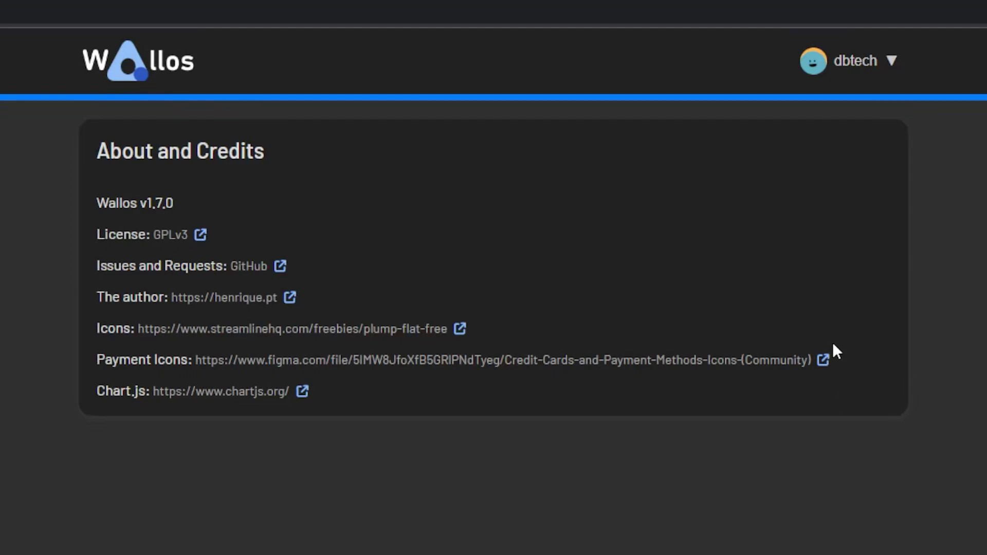
pyautogui.click(814, 61)
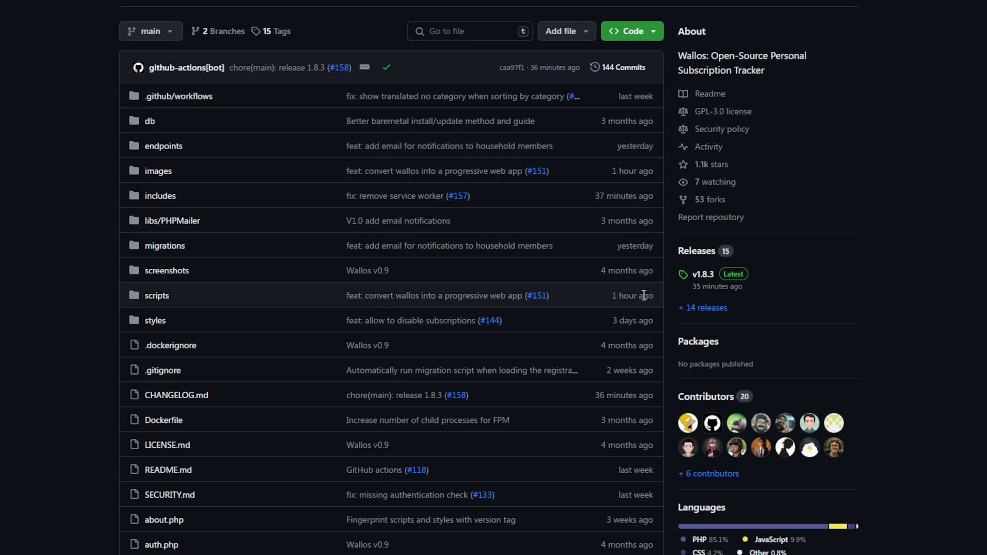
# Scroll past the Introduction to the Docker Compose example using bellamy/wallos:latest on port 8282.
pyautogui.scroll(-5, 647, 304)
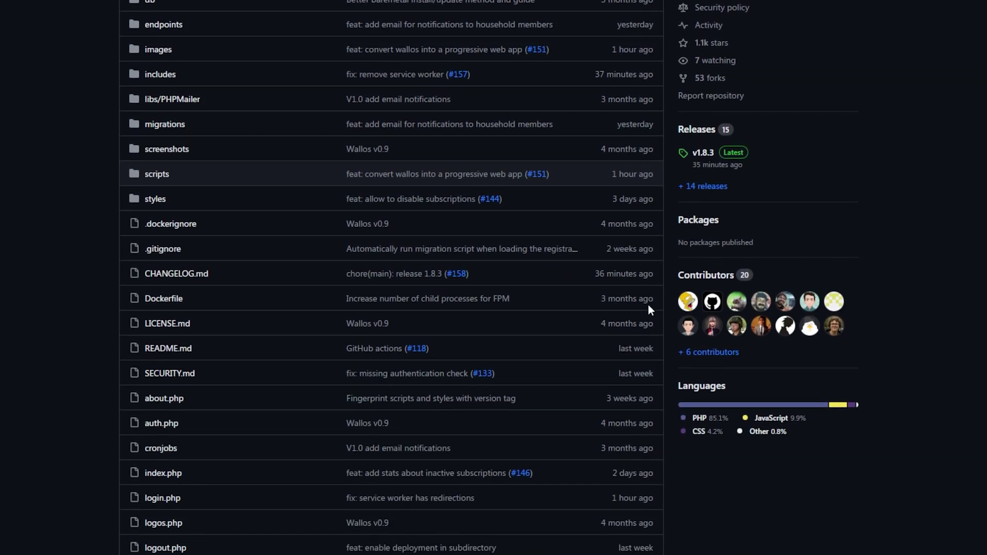
pyautogui.scroll(-4, 632, 267)
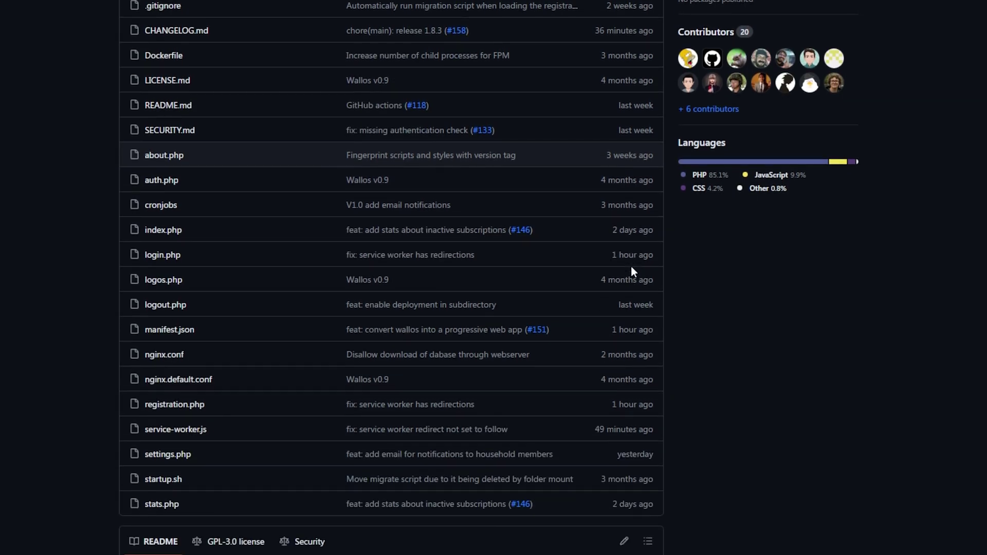
pyautogui.scroll(-8, 632, 267)
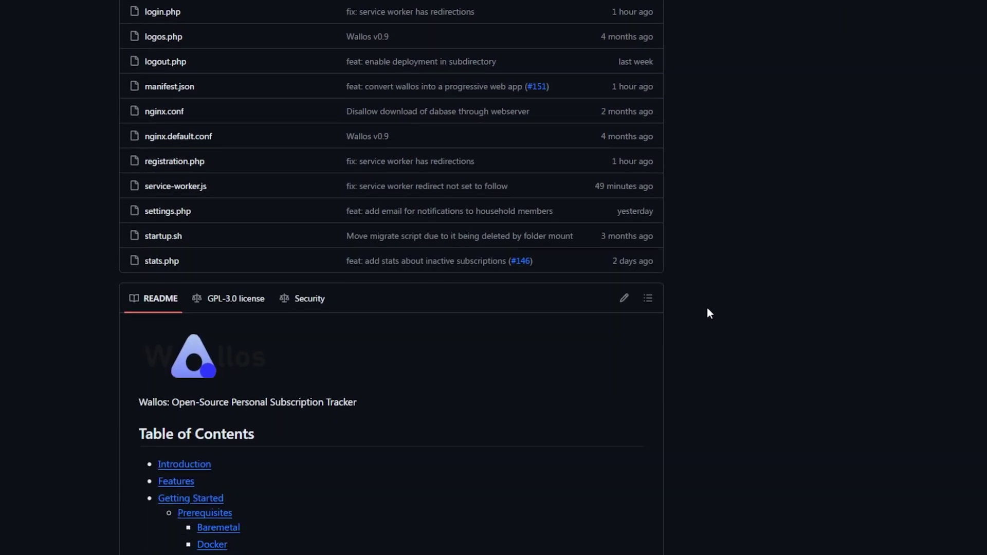
pyautogui.scroll(-2, 707, 309)
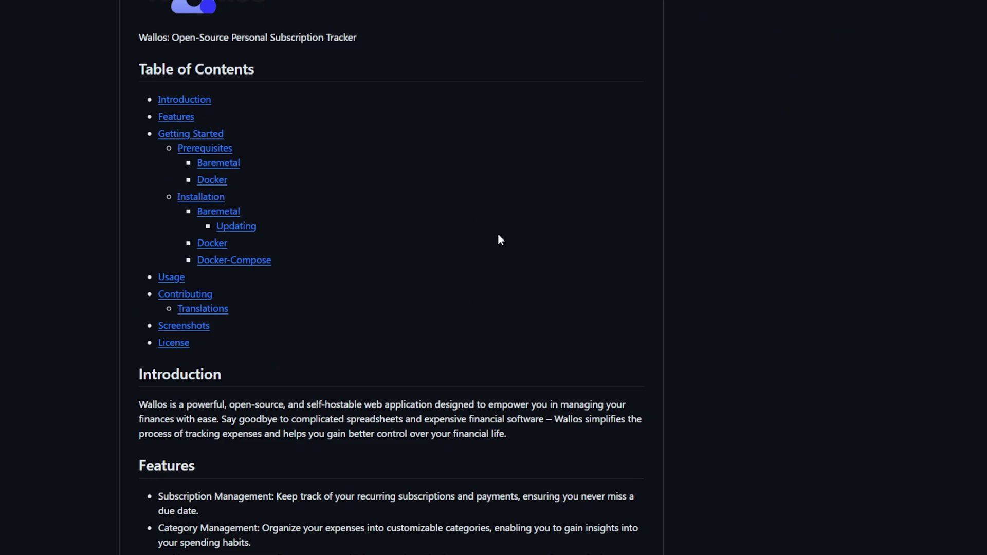
pyautogui.moveTo(151, 406); pyautogui.dragTo(349, 419)
pyautogui.click(349, 419)
pyautogui.scroll(-4, 576, 326)
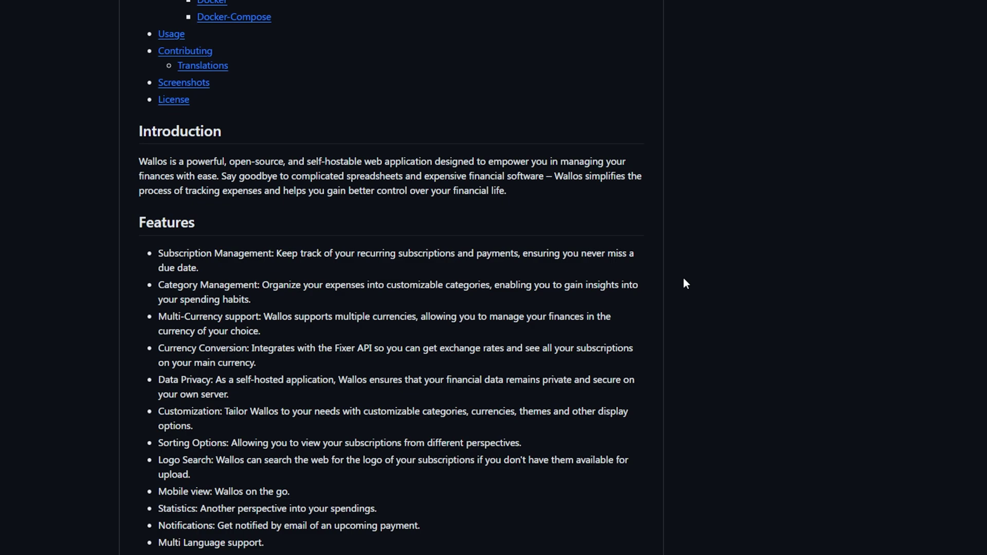
pyautogui.scroll(-1, 673, 252)
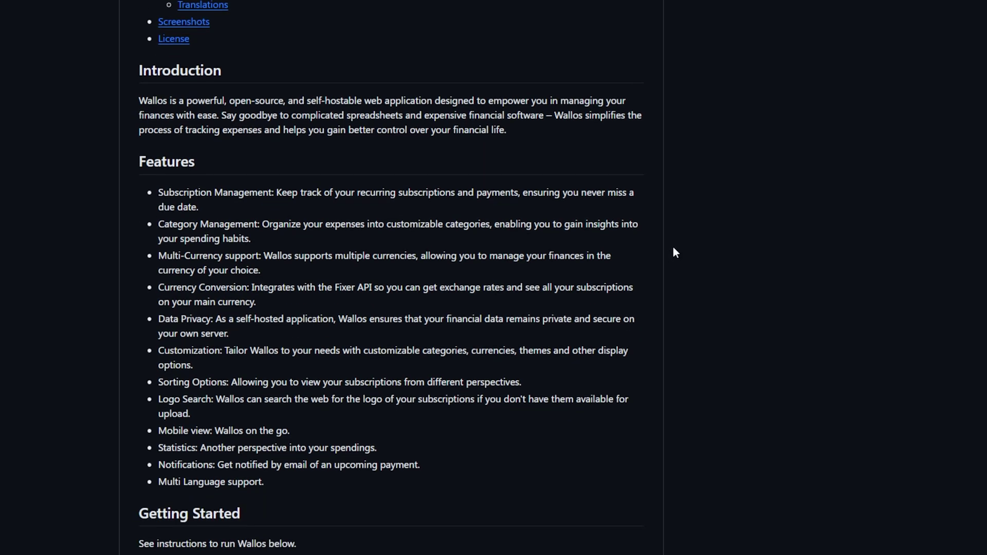
pyautogui.scroll(-6, 675, 252)
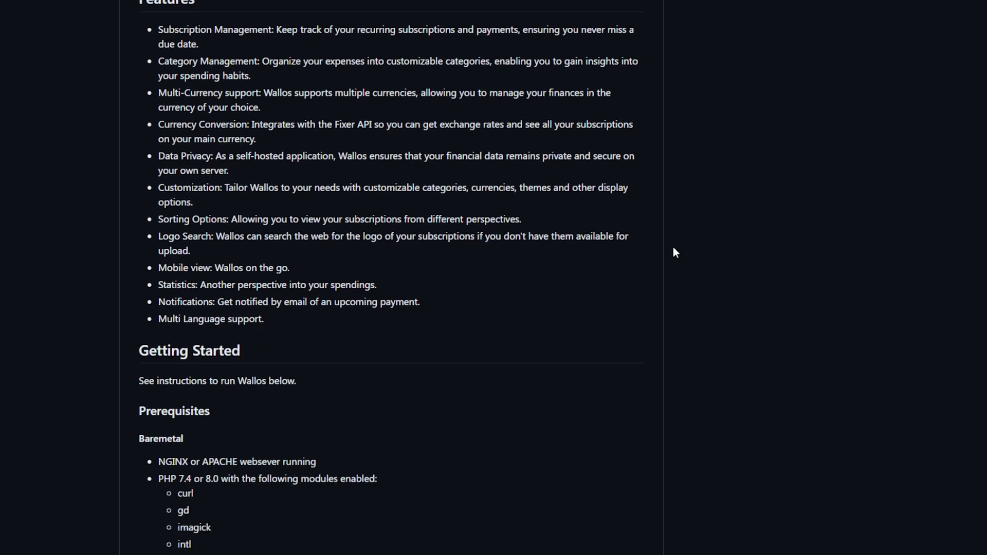
pyautogui.scroll(-1, 675, 252)
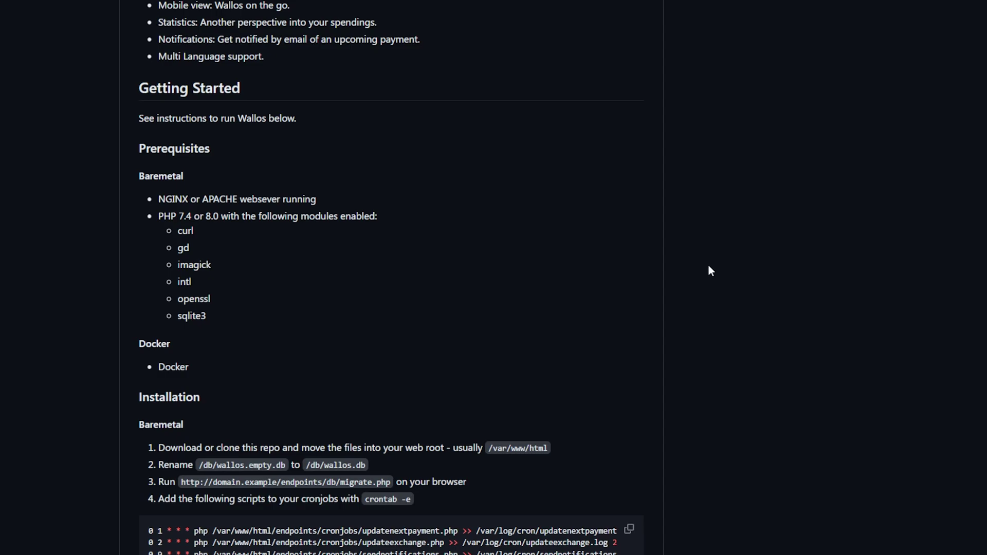
pyautogui.scroll(-12, 702, 279)
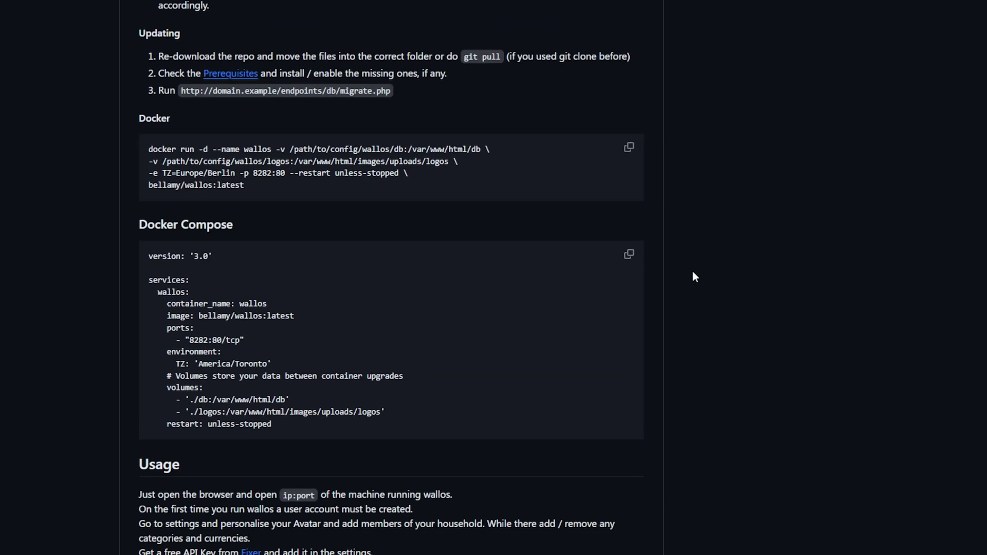
pyautogui.scroll(-1, 693, 273)
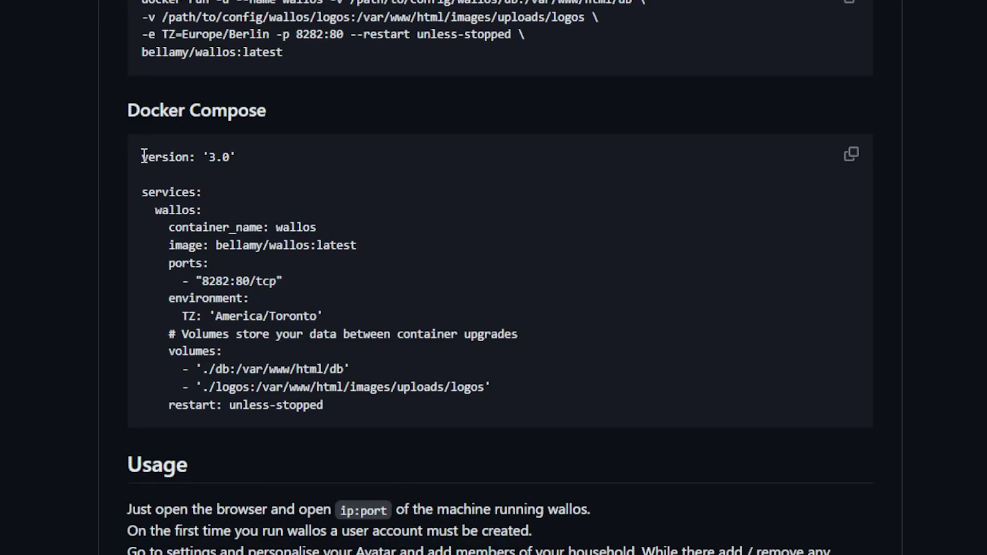
# Copy the Wallos Docker Compose example from the GitHub README.
pyautogui.moveTo(144, 154); pyautogui.dragTo(326, 404)
pyautogui.rightClick(286, 363)
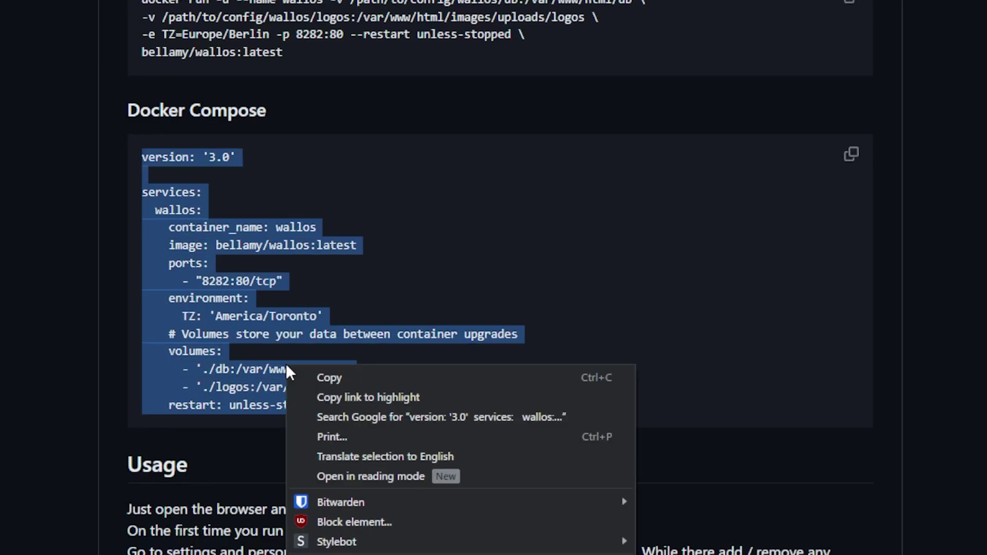
pyautogui.click(329, 378)
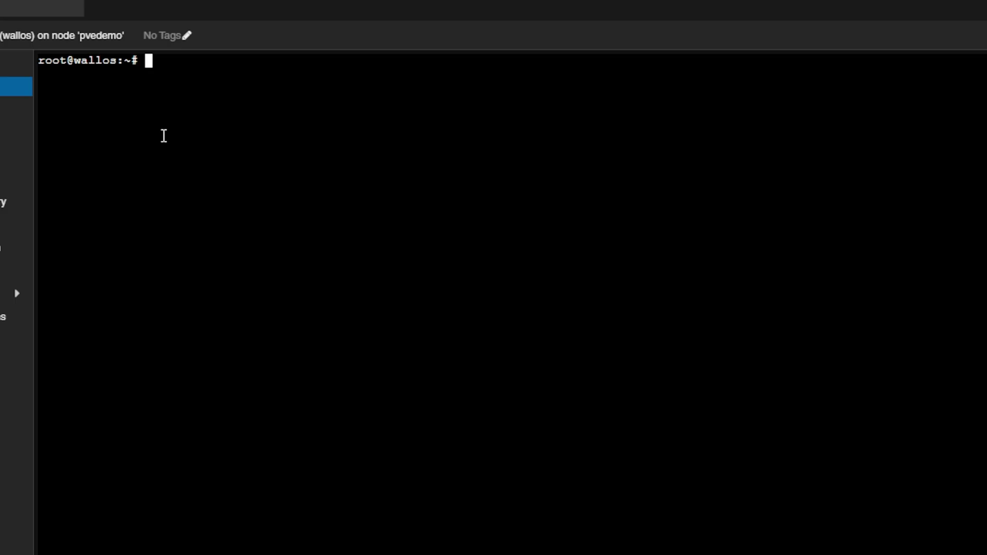
# Create docker-compose.yml in nano containing the pasted Wallos compose configuration.
pyautogui.write('nano dock')
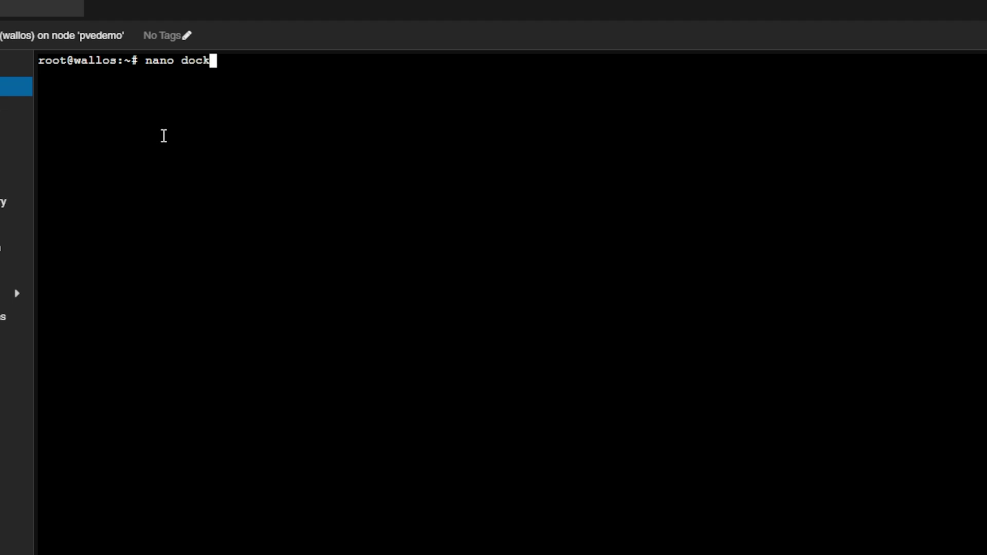
pyautogui.write('er-compose.y')
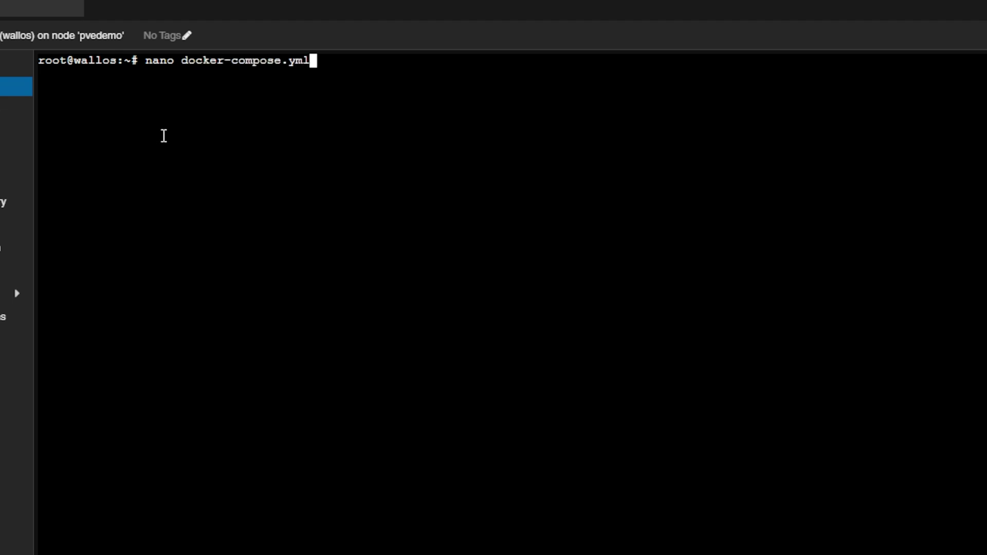
pyautogui.write('ml')
pyautogui.press('Return')
pyautogui.hotkey('ctrl', 'shift', 'v')
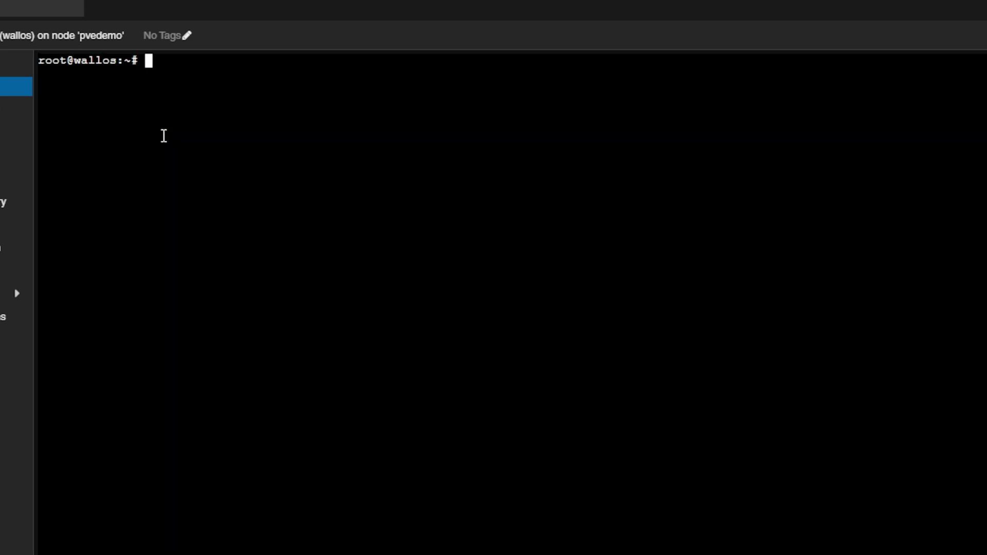
# Run 'docker compose up -d' to start the wallos container.
pyautogui.write('docker compose')
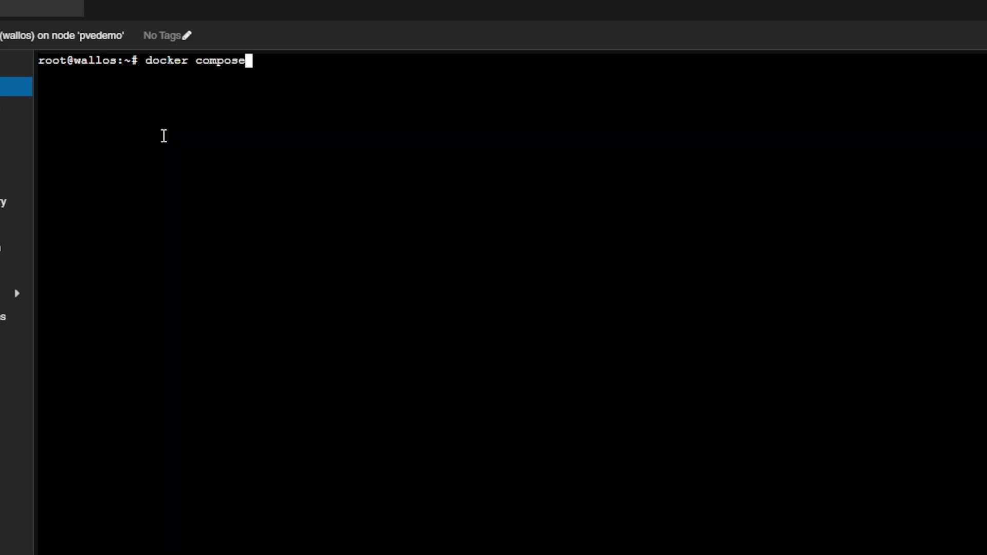
pyautogui.press('BackSpace')
pyautogui.press('BackSpace')
pyautogui.press('BackSpace')
pyautogui.write('ose up -d')
pyautogui.press('Return')
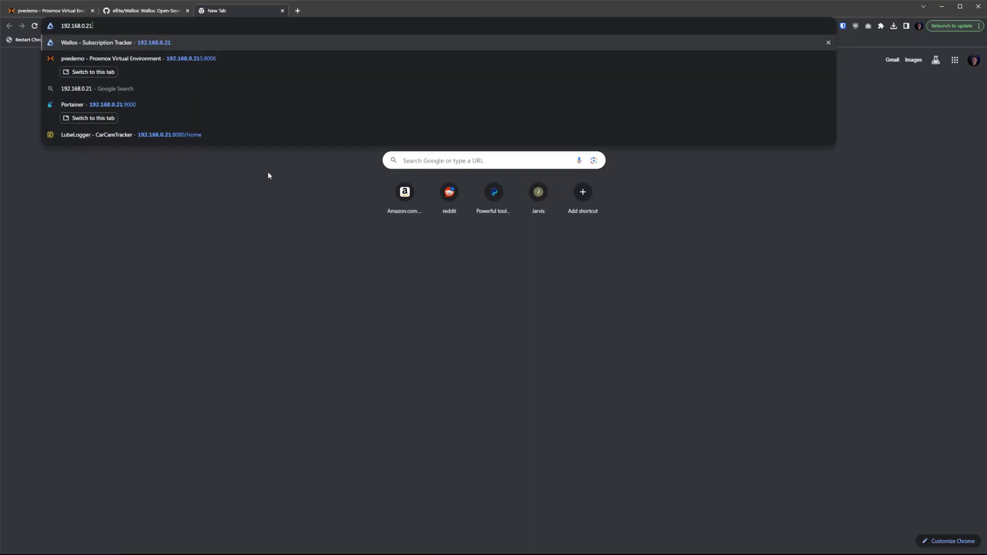
# Load Wallos at 192.168.0.21, then scroll Portainer's Linux install docs to the Deployment commands.
pyautogui.press('Return')
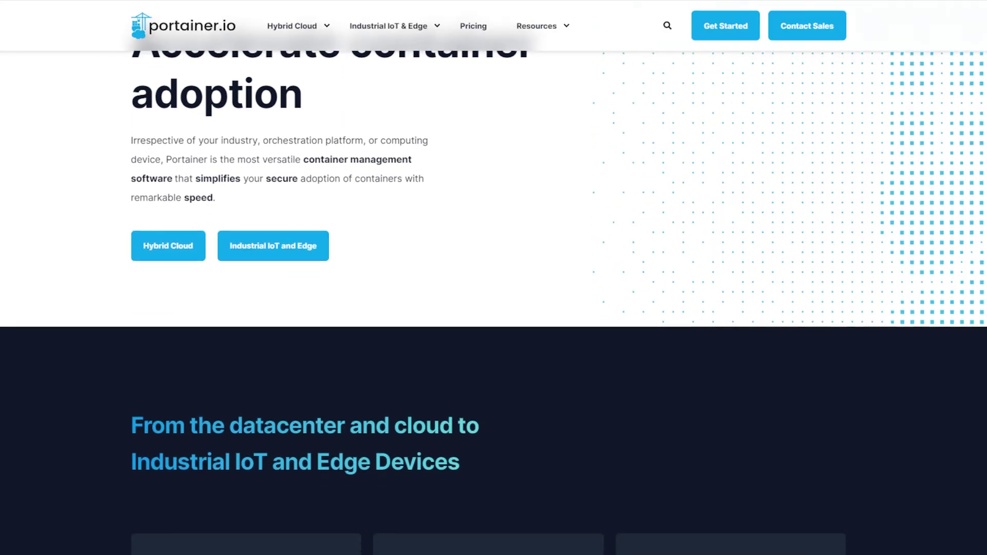
pyautogui.scroll(-7, 493, 303)
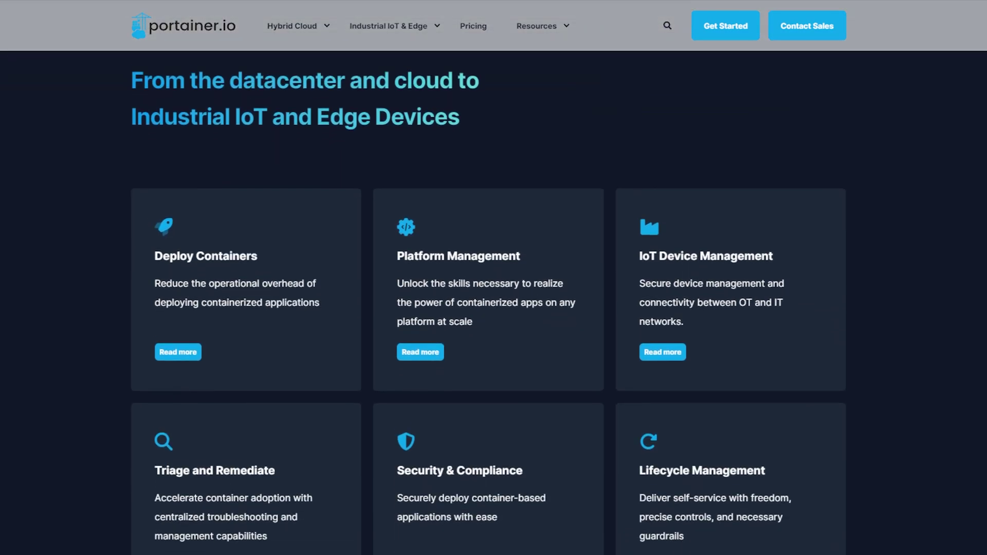
pyautogui.scroll(-7, 494, 303)
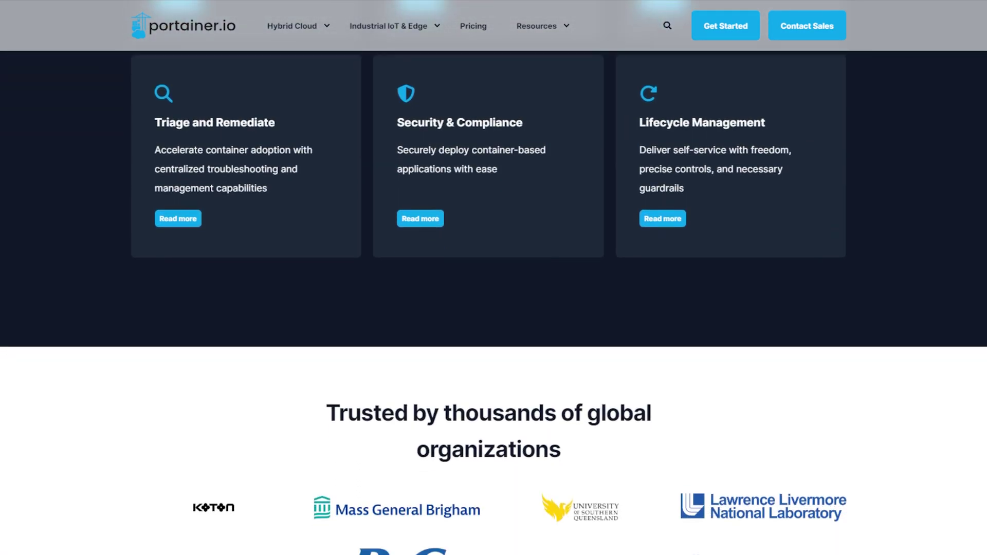
pyautogui.scroll(-7, 493, 303)
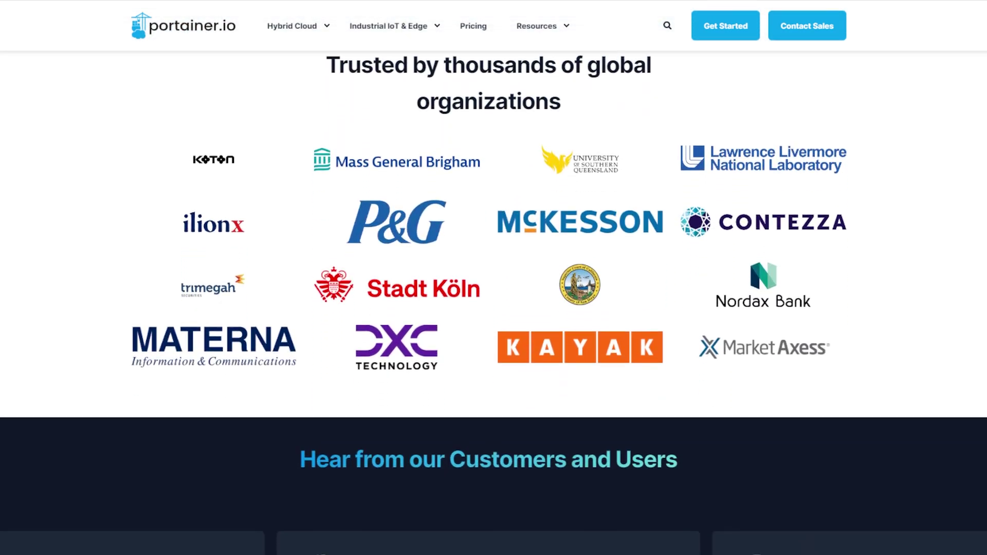
pyautogui.scroll(-2, 493, 304)
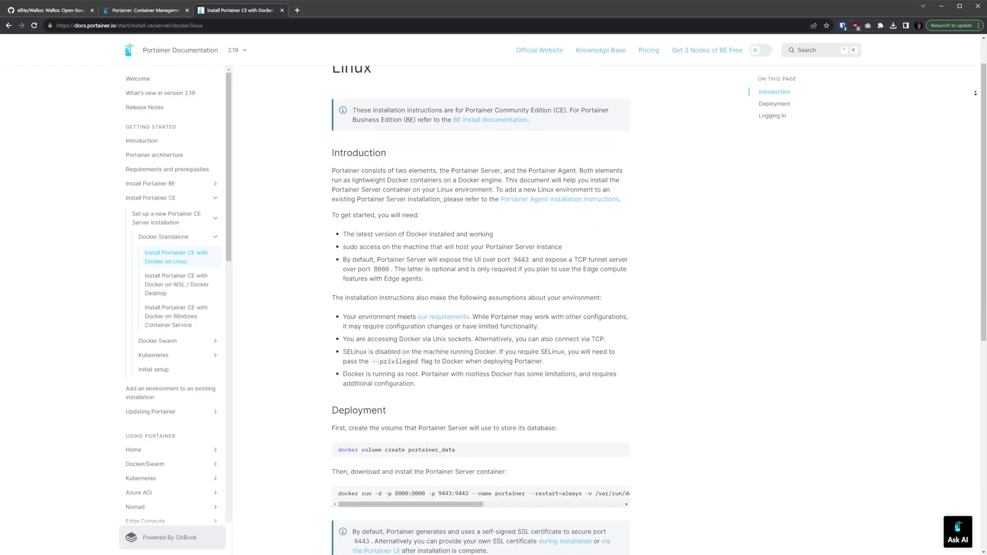
pyautogui.scroll(-2, 480, 304)
pyautogui.scroll(-2, 481, 303)
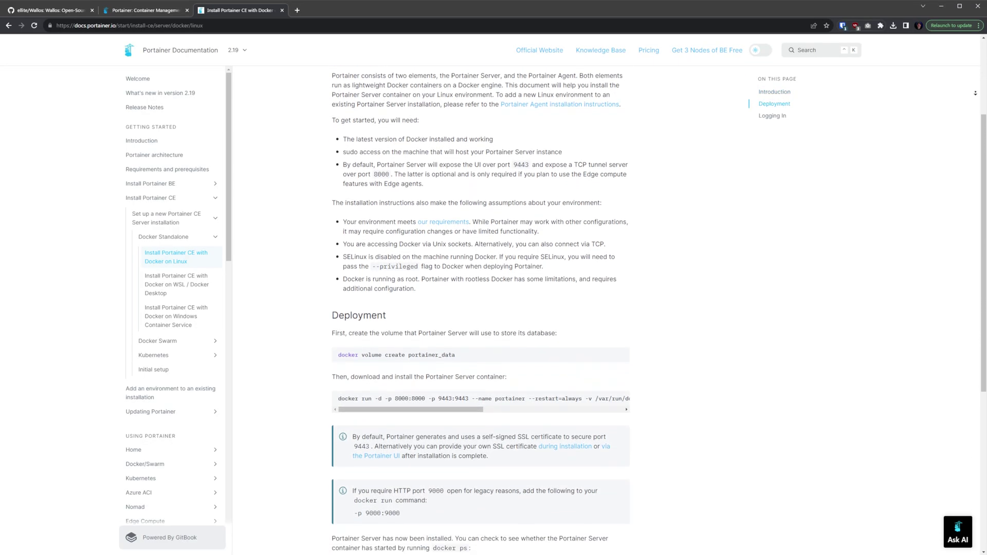
pyautogui.scroll(-2, 481, 304)
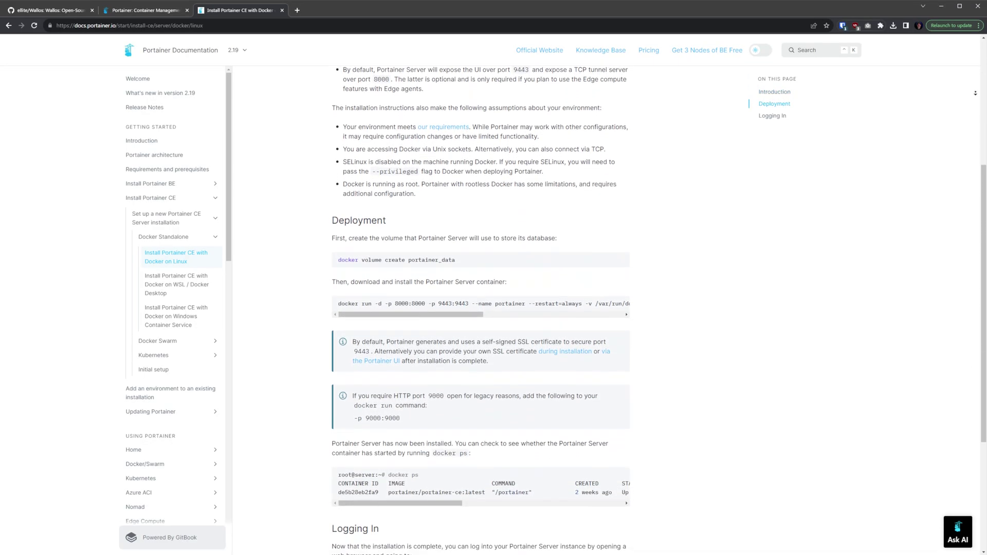
pyautogui.scroll(-2, 481, 304)
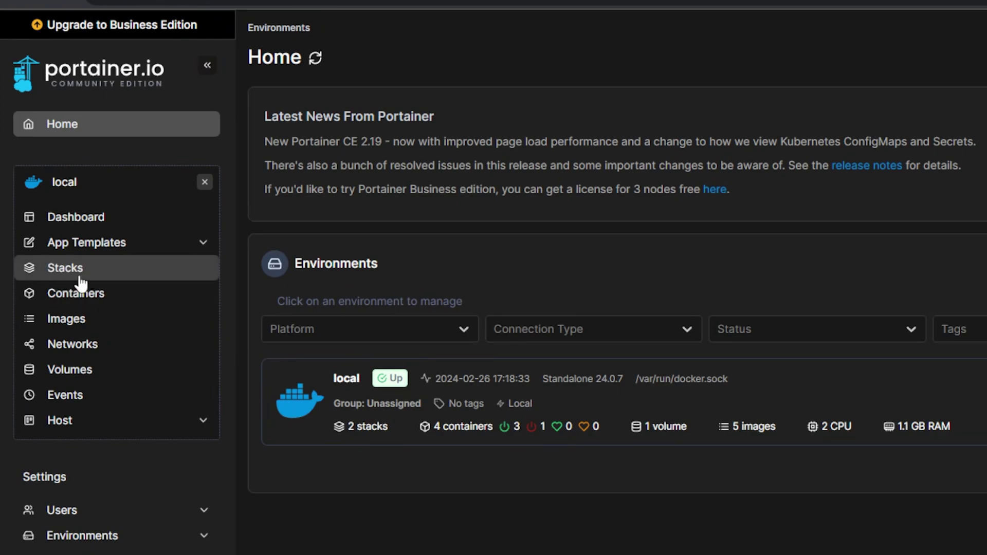
# Add a new Portainer stack named wallos with the pasted compose and deploy it.
pyautogui.click(65, 270)
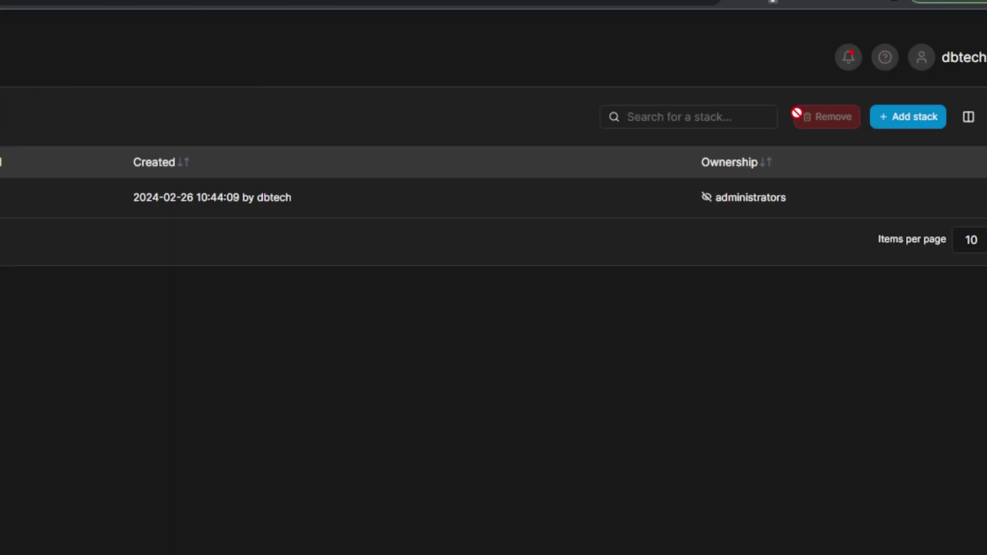
pyautogui.click(917, 125)
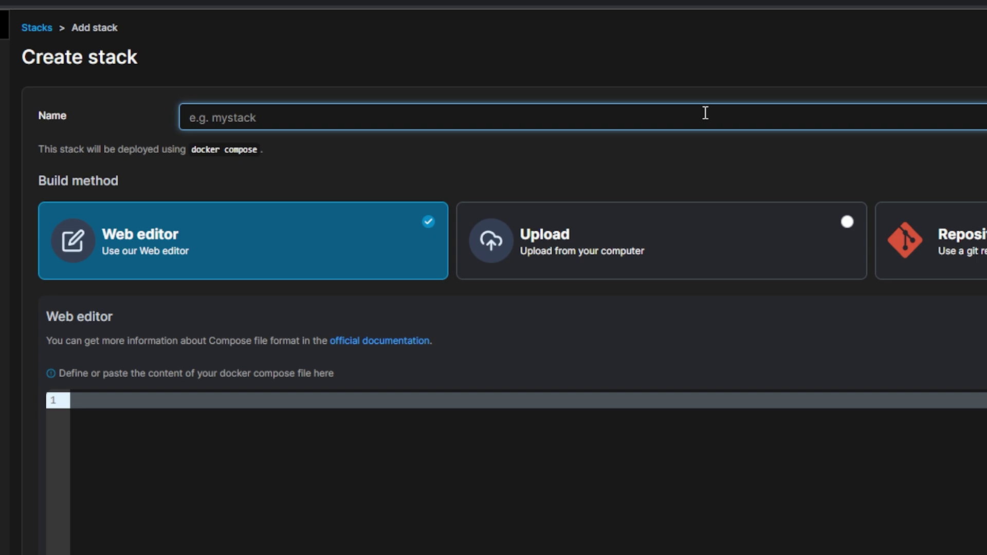
pyautogui.write('wallos')
pyautogui.scroll(-5, 551, 282)
pyautogui.click(528, 126)
pyautogui.hotkey('ctrl', 'v')
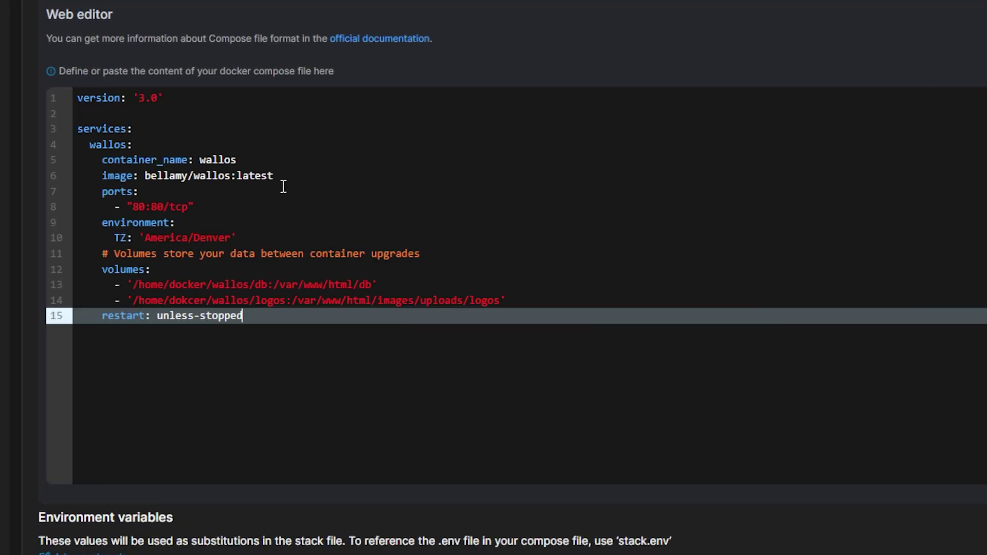
pyautogui.scroll(-6, 357, 285)
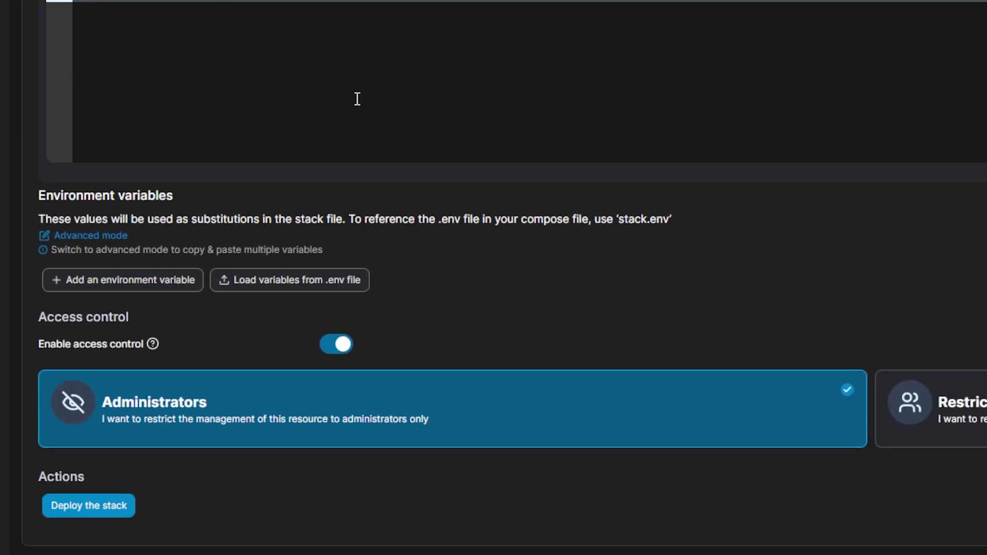
pyautogui.click(109, 504)
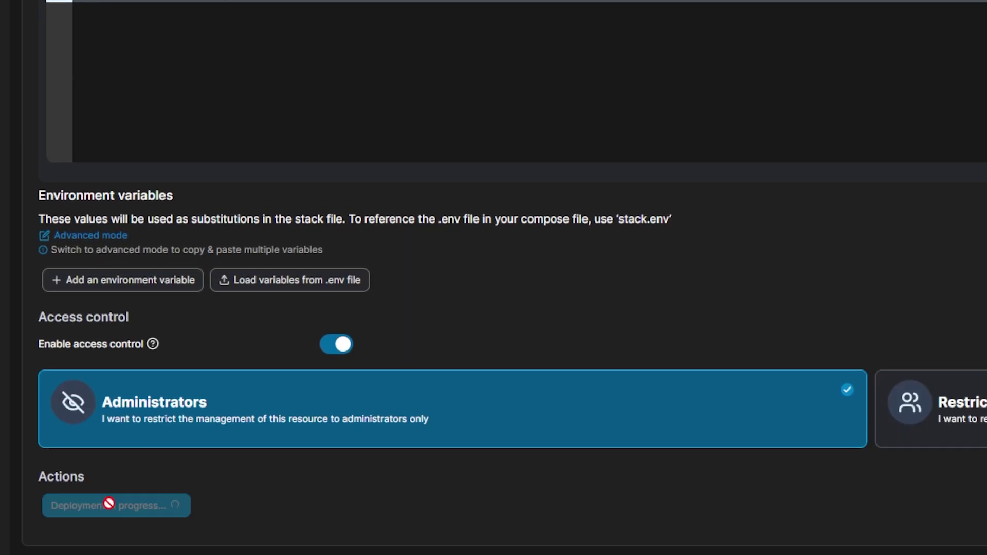
# Open Wallos through the wallos stack's published port link.
pyautogui.click(186, 245)
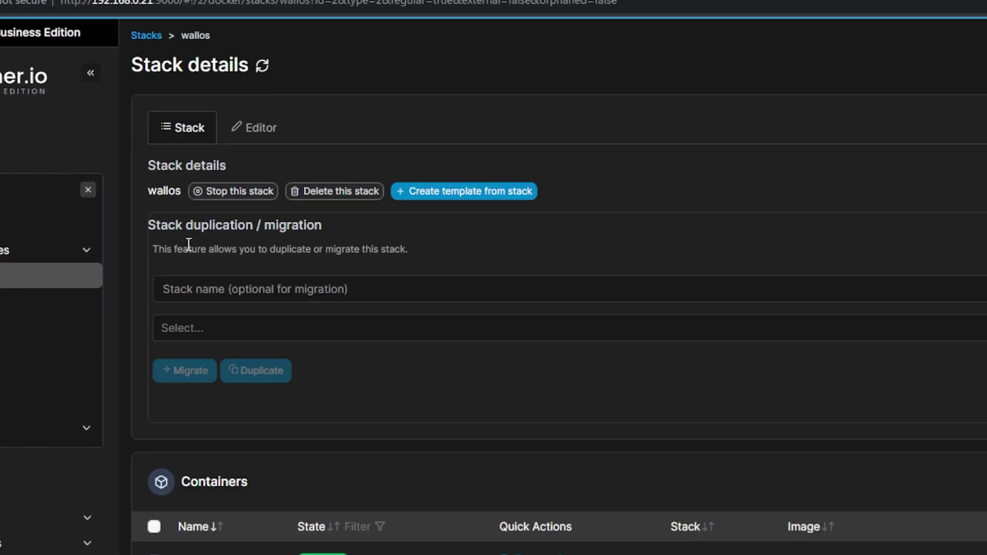
pyautogui.scroll(-5, 186, 246)
pyautogui.click(673, 288)
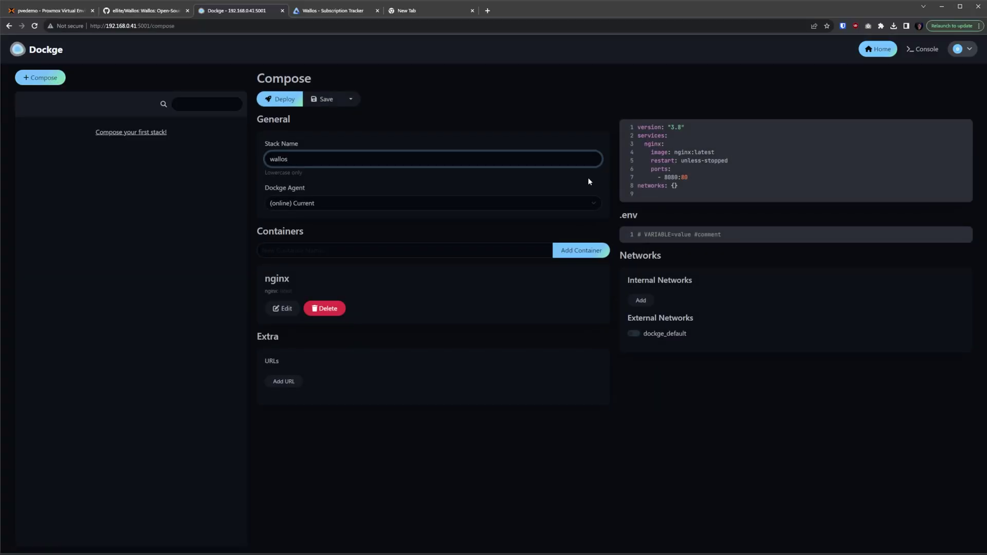
# Replace the nginx example with the wallos compose in Dockge, then save and start it.
pyautogui.hotkey('ctrl', 'a')
pyautogui.hotkey('ctrl', 'v')
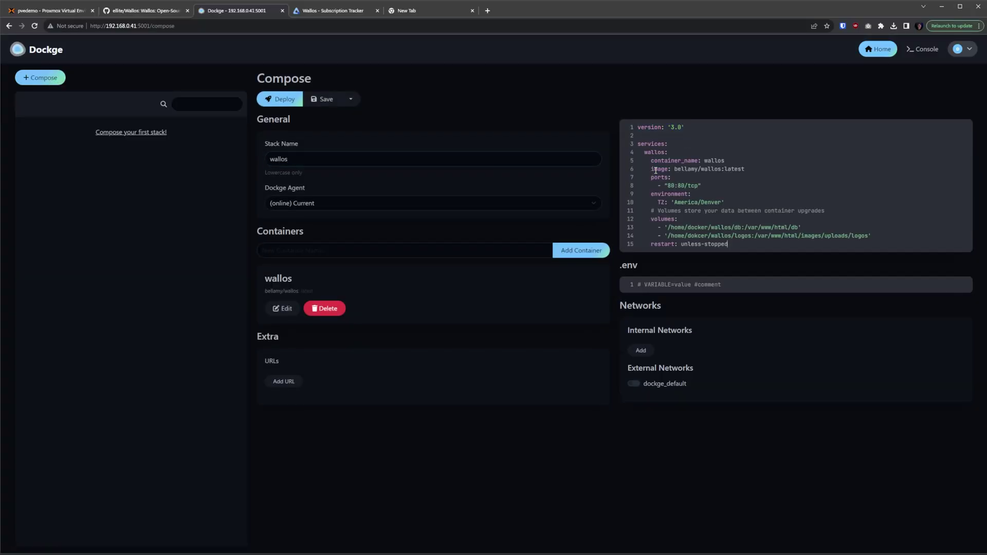
pyautogui.click(343, 103)
pyautogui.click(313, 103)
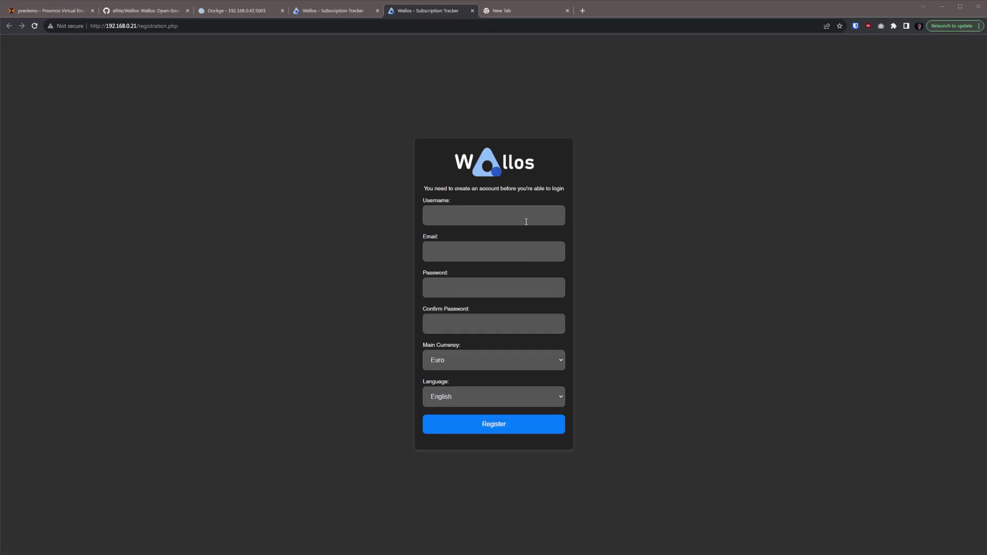
# Register a Wallos account with a username and password, then log in.
pyautogui.click(526, 222)
pyautogui.write('dbtech')
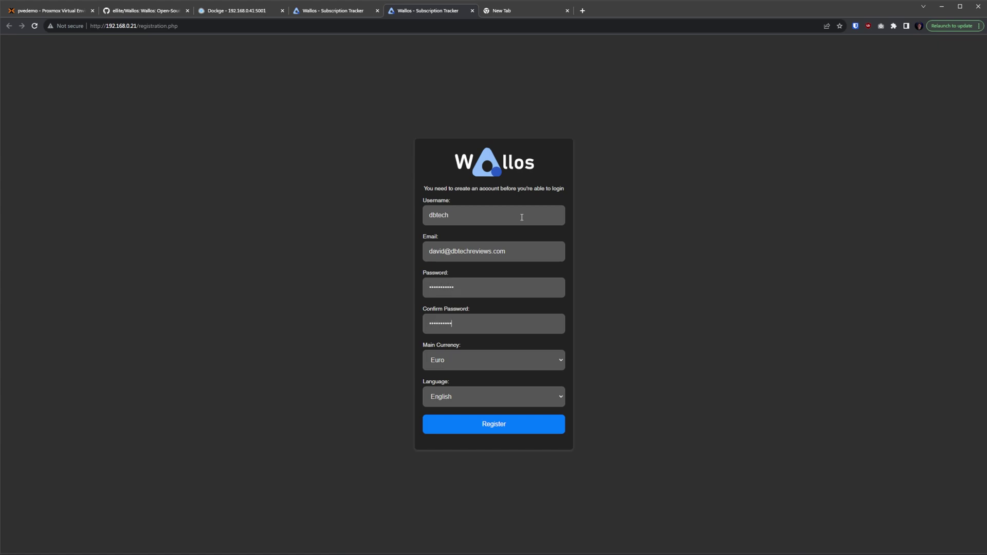
pyautogui.click(489, 423)
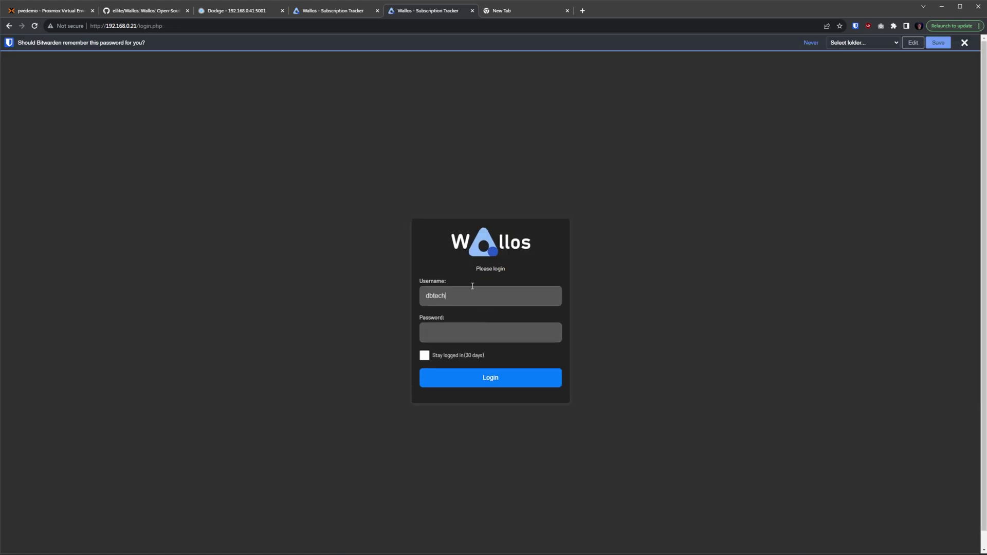
pyautogui.press('Return')
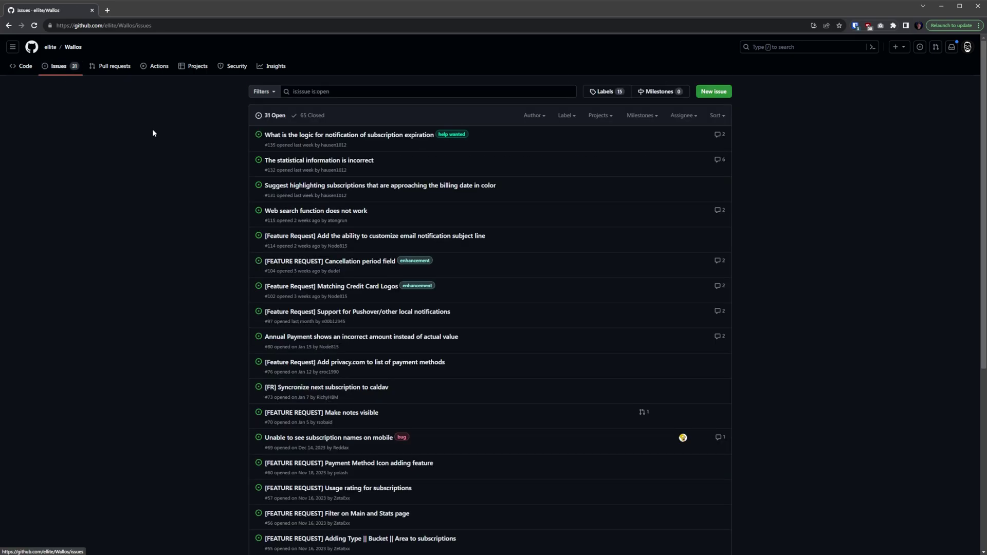
pyautogui.scroll(-10, 415, 225)
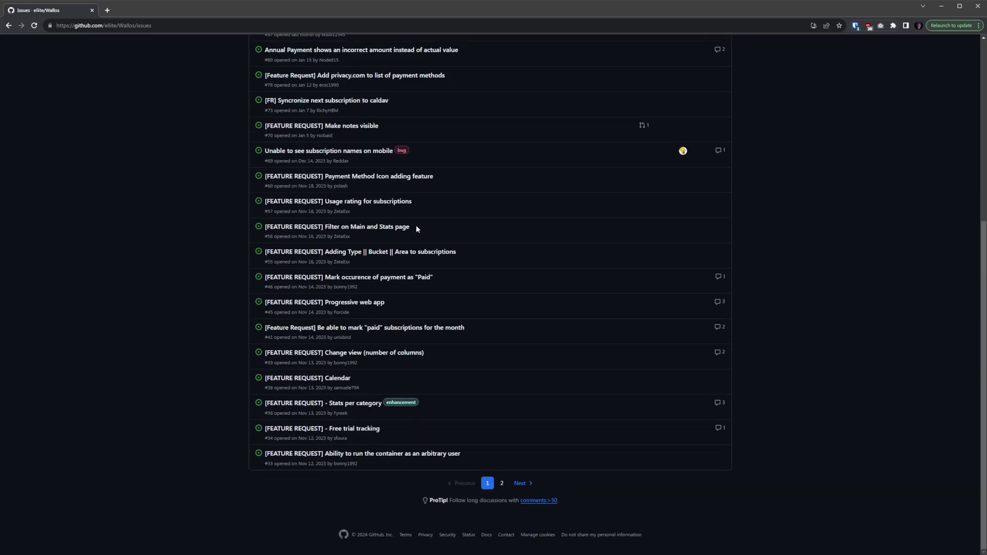
pyautogui.scroll(10, 415, 225)
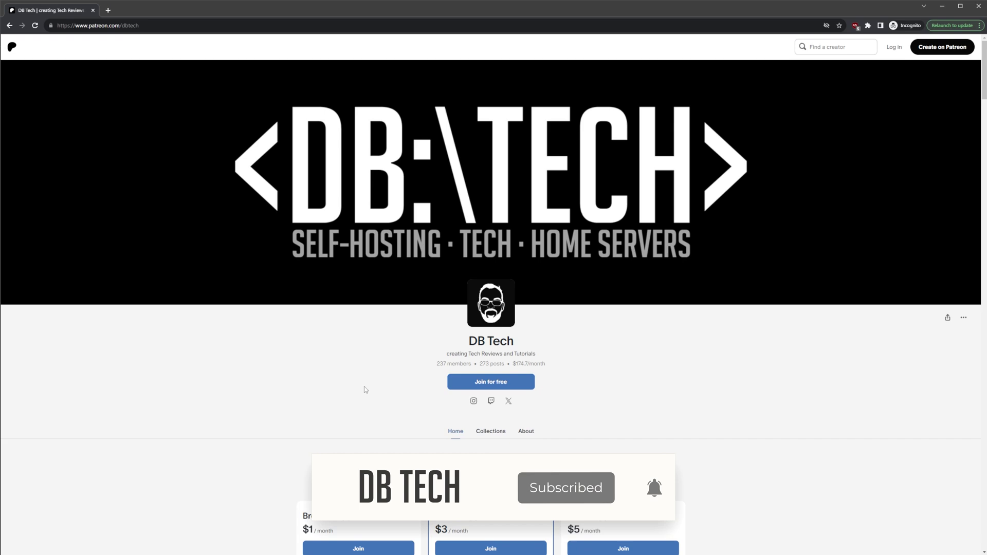
# Scroll down the Patreon page to the Bronze, Silver and Gold Supporter membership tiers.
pyautogui.scroll(-3, 286, 388)
pyautogui.scroll(-3, 287, 383)
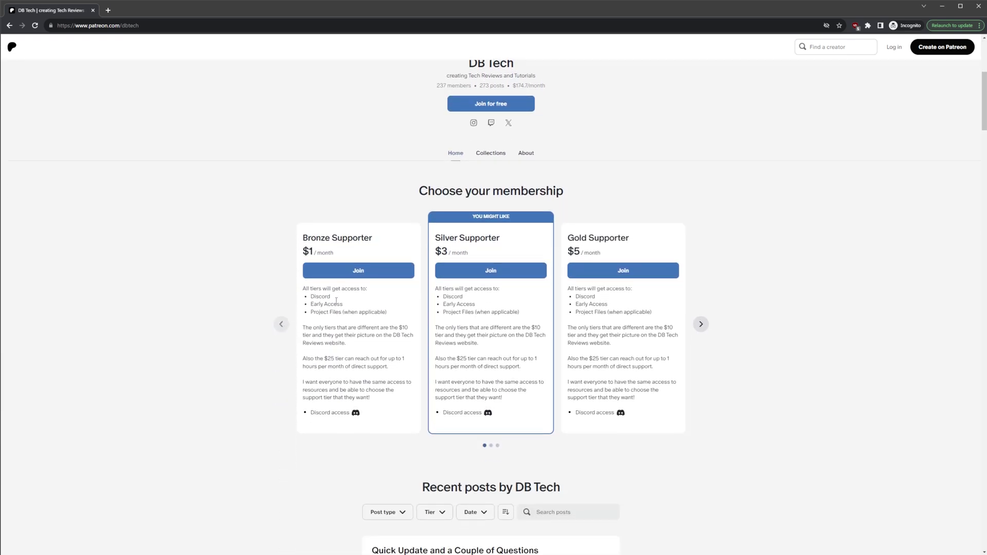